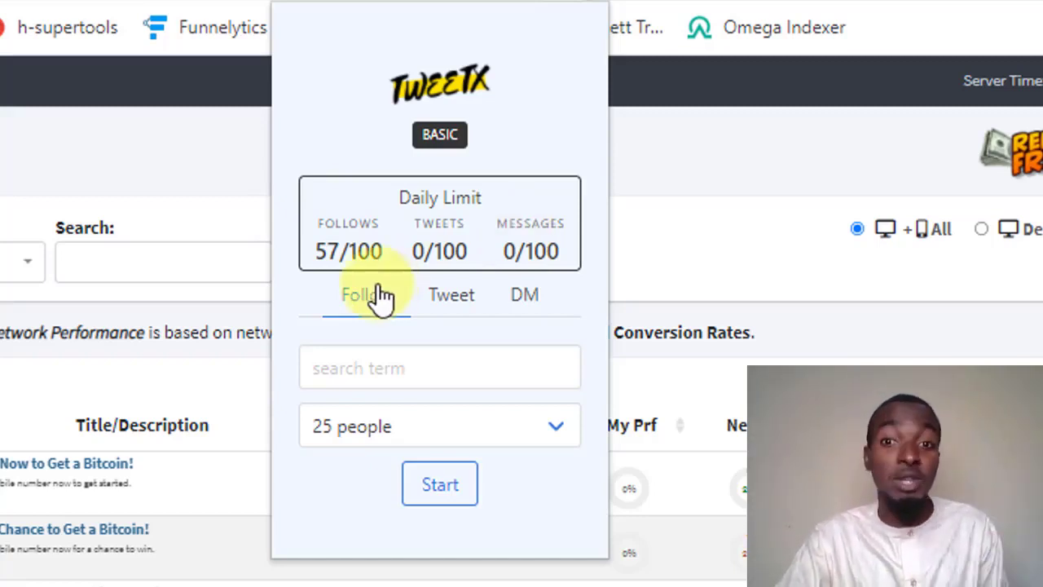
Review the TweetX tweet campaign and DM campaign forms.
left_click(448, 309)
left_click(526, 306)
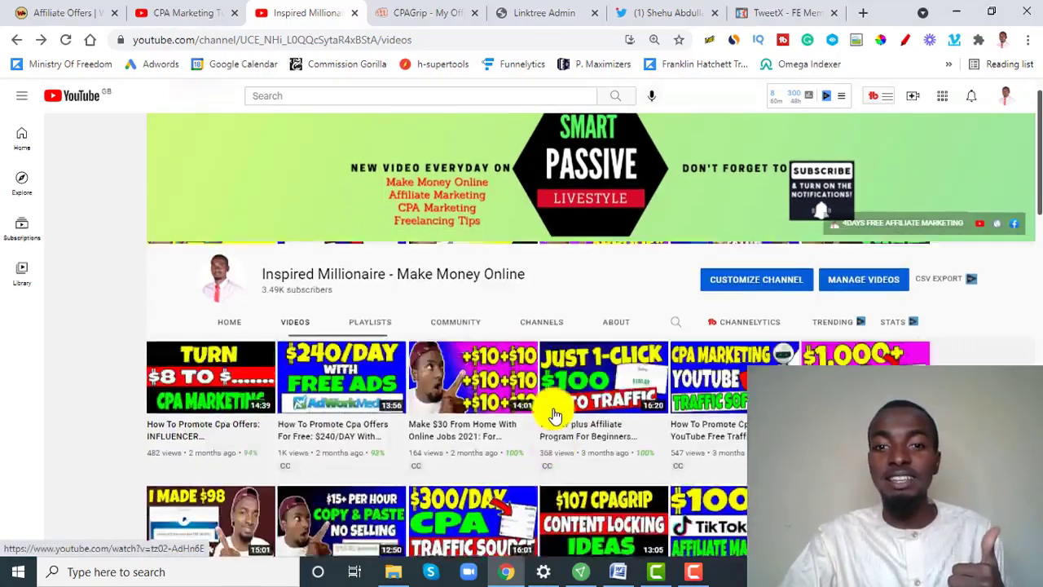
Switch from the YouTube channel videos page to the CPAGrip My Offers tab.
scroll(554, 412, "down", 3)
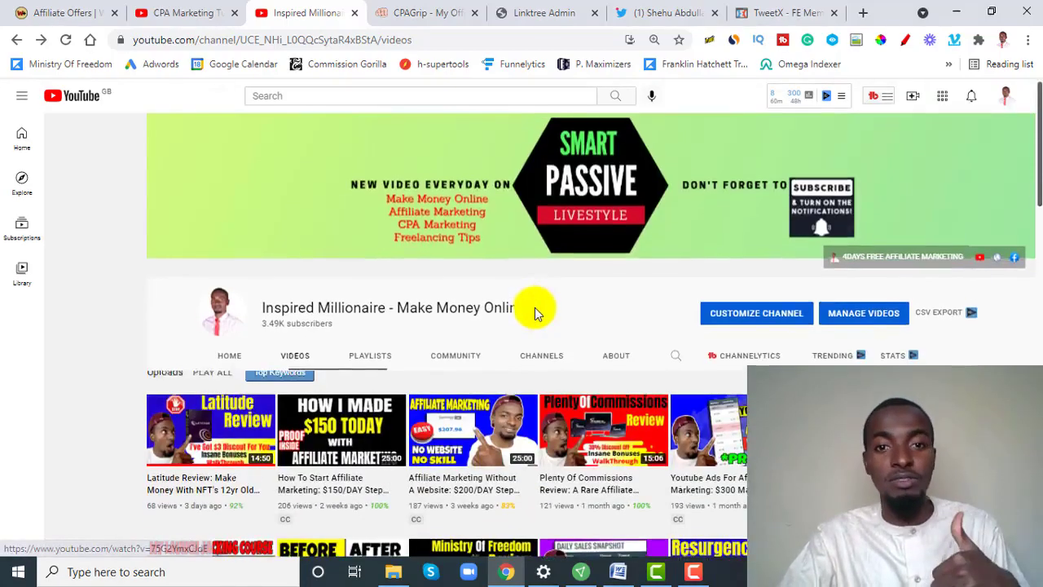
key("ctrl+Tab")
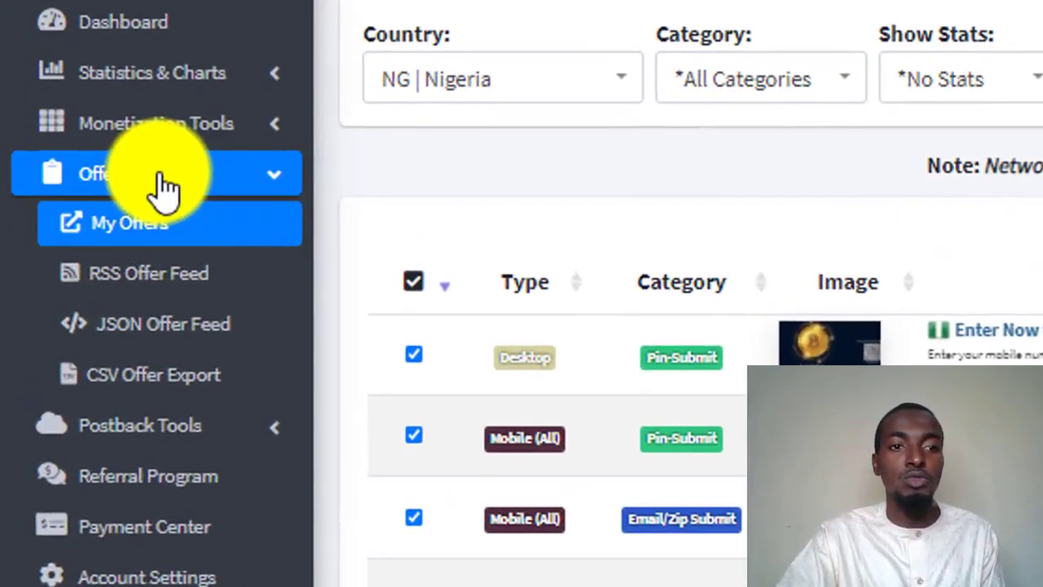
Set the My Offers Country filter to US | United States.
left_click(163, 181)
left_click(168, 191)
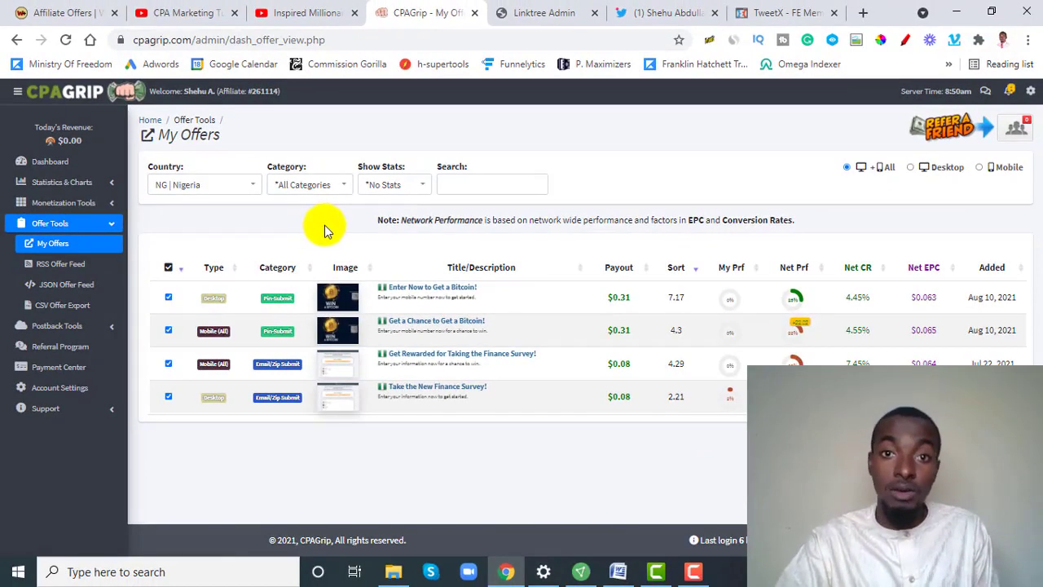
left_click(240, 191)
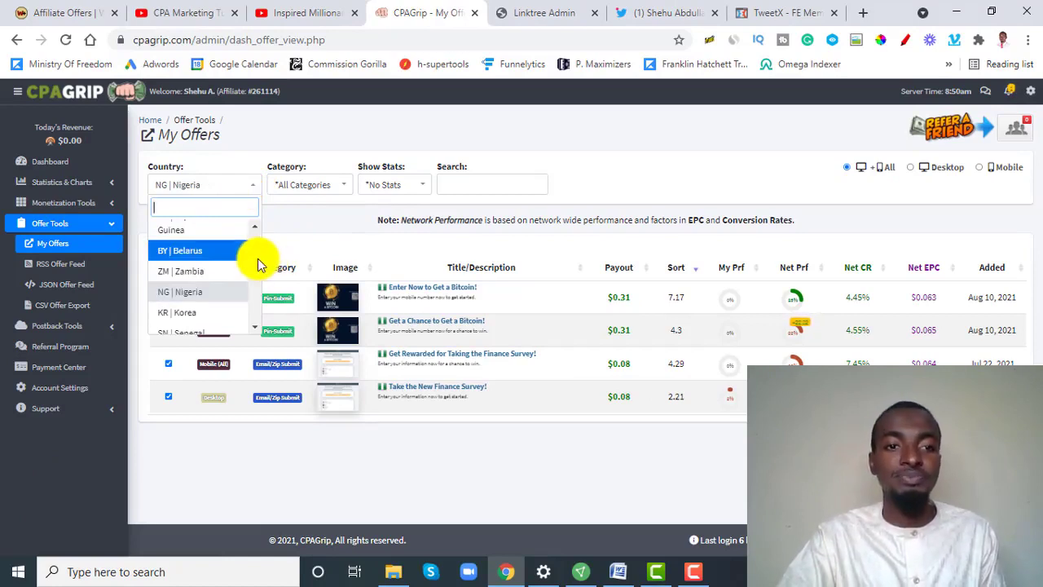
scroll(254, 245, "up", 10)
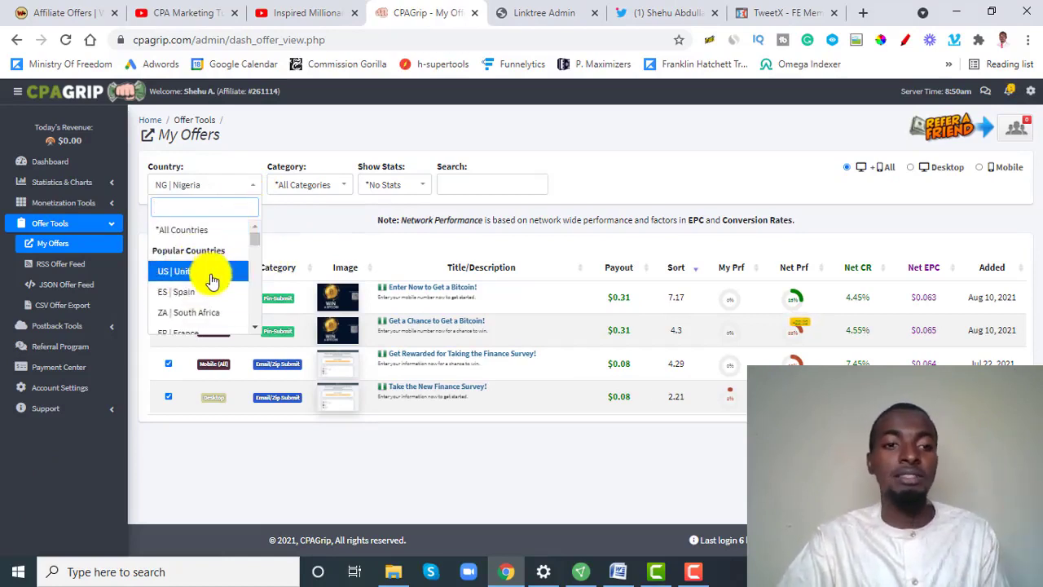
left_click(211, 281)
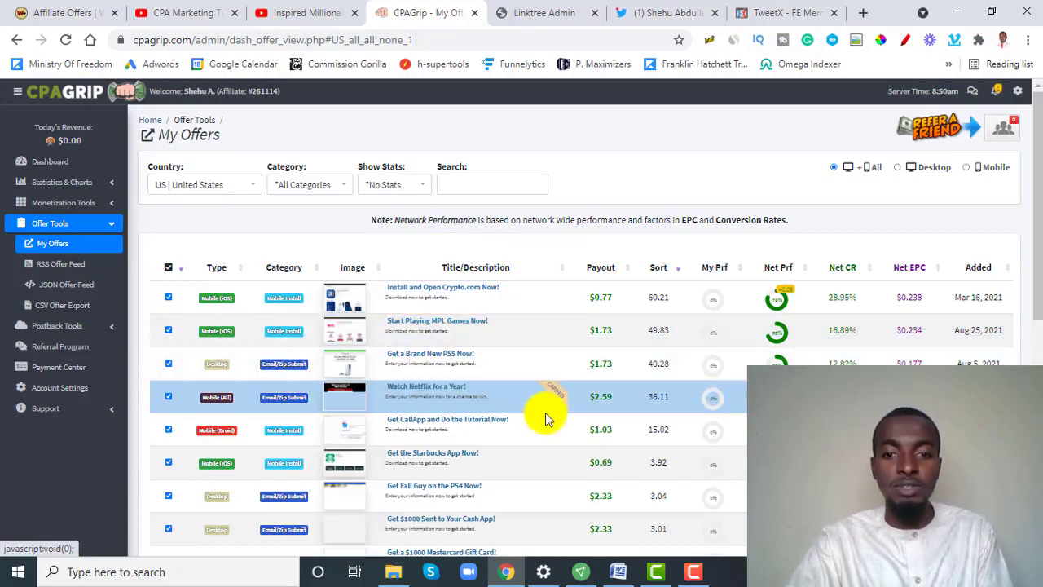
Scroll the United States offers and mark the Watch Netflix for a Year! offer.
scroll(554, 405, "down", 1)
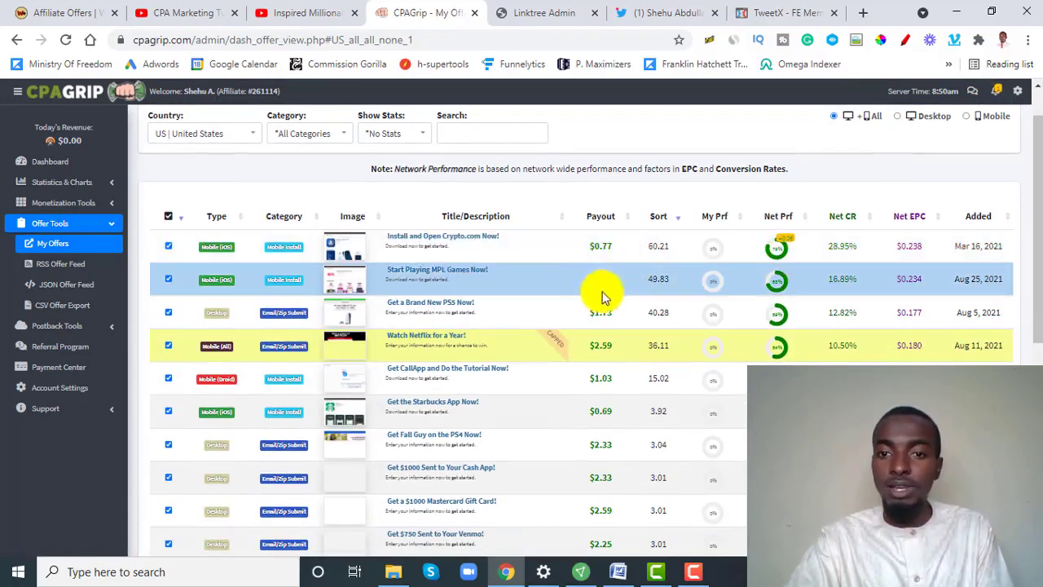
scroll(601, 298, "down", 2)
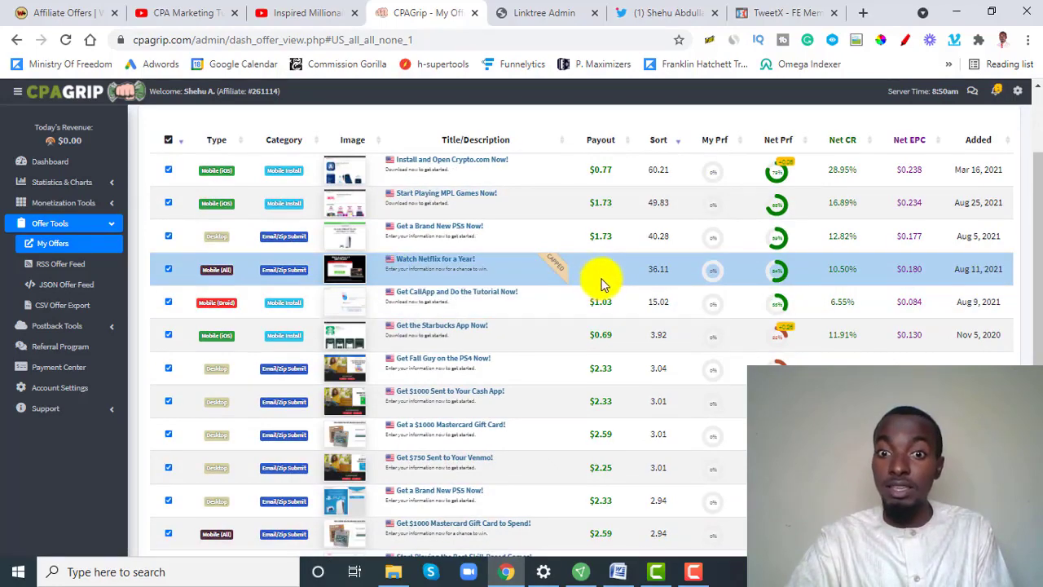
left_click(604, 283)
scroll(607, 283, "down", 2)
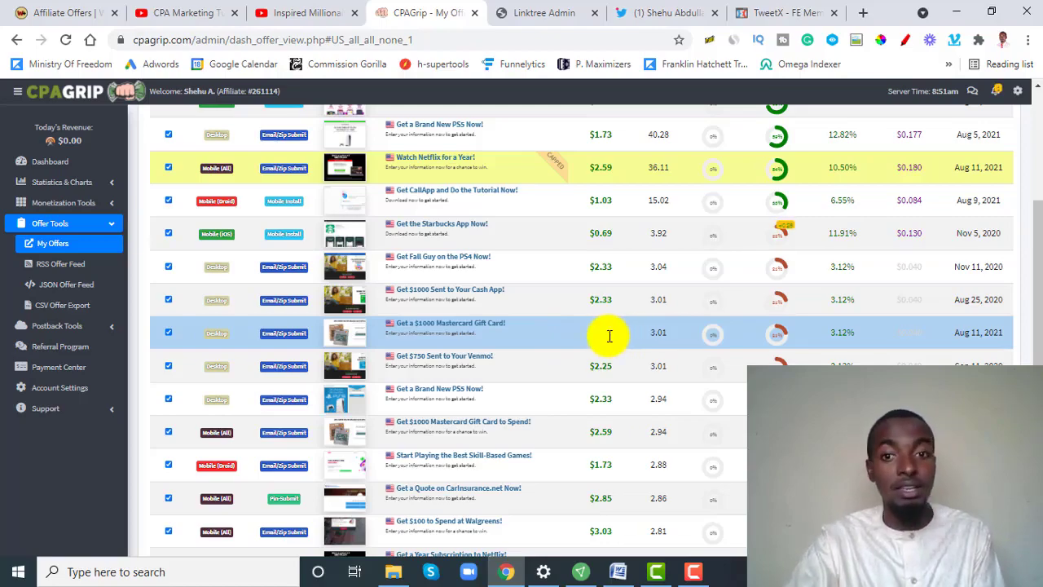
scroll(610, 375, "down", 1)
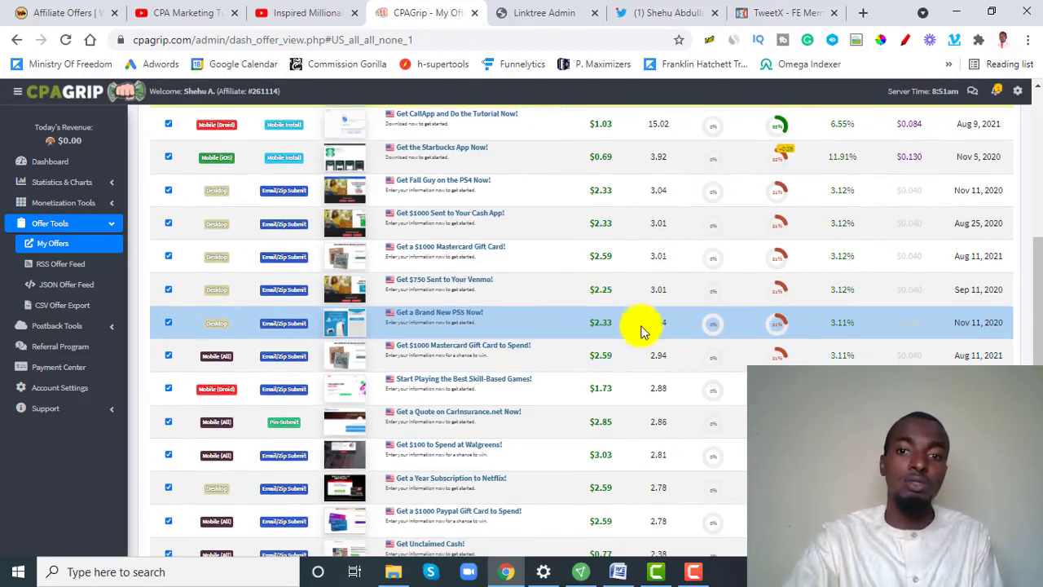
scroll(619, 302, "down", 2)
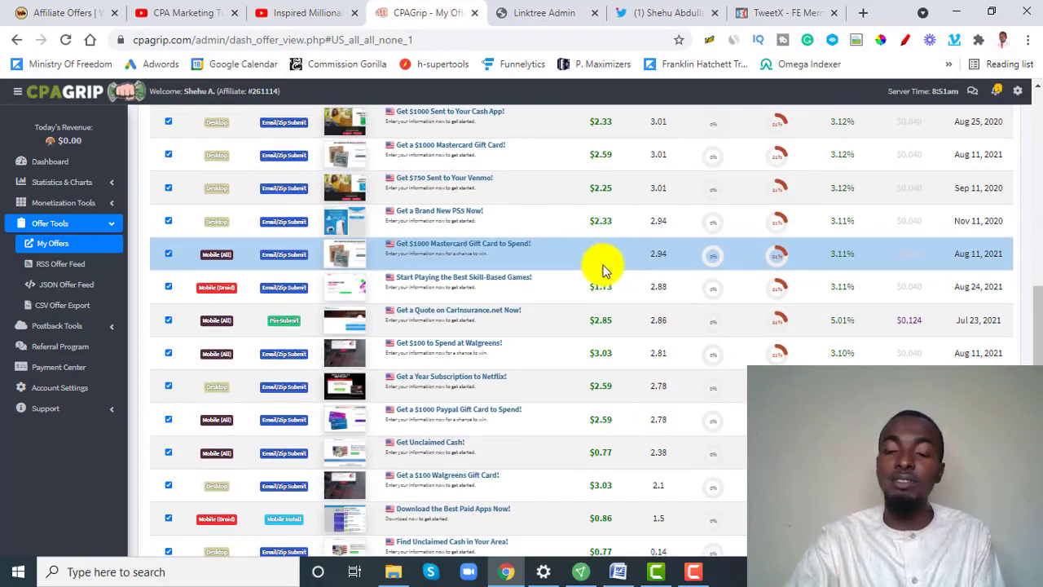
scroll(603, 297, "down", 1)
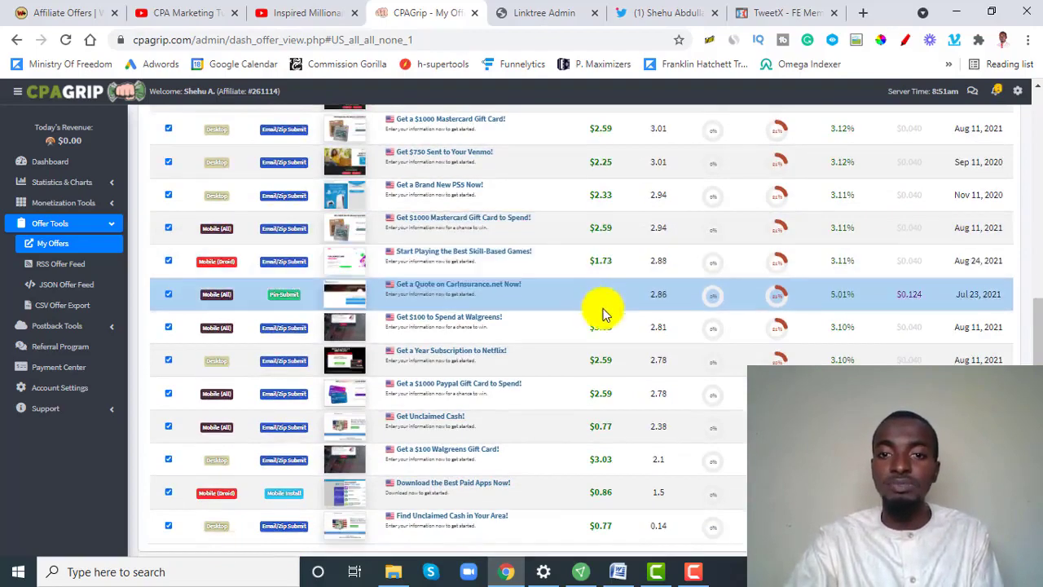
scroll(603, 310, "down", 1)
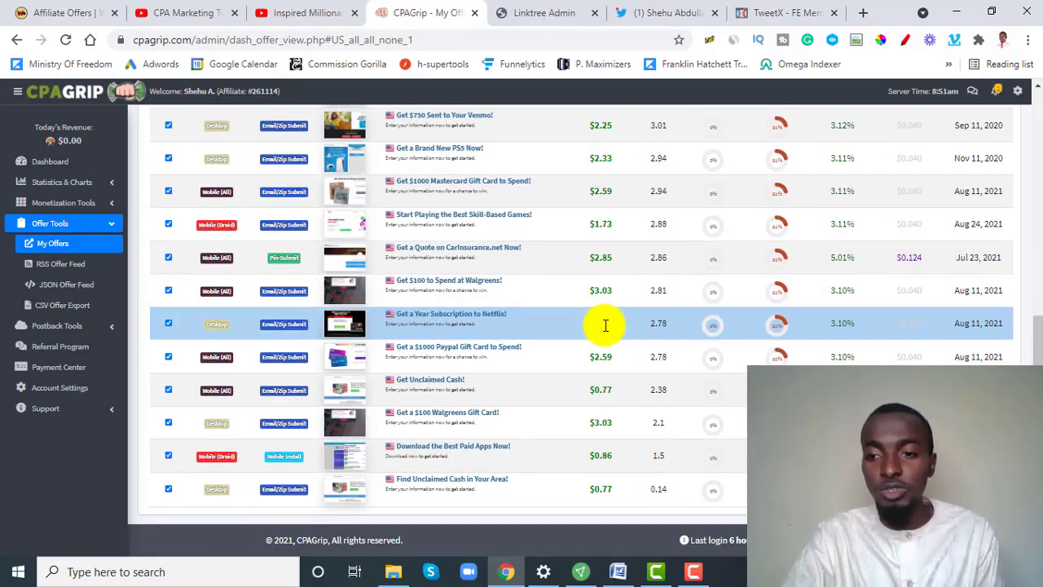
scroll(605, 326, "up", 10)
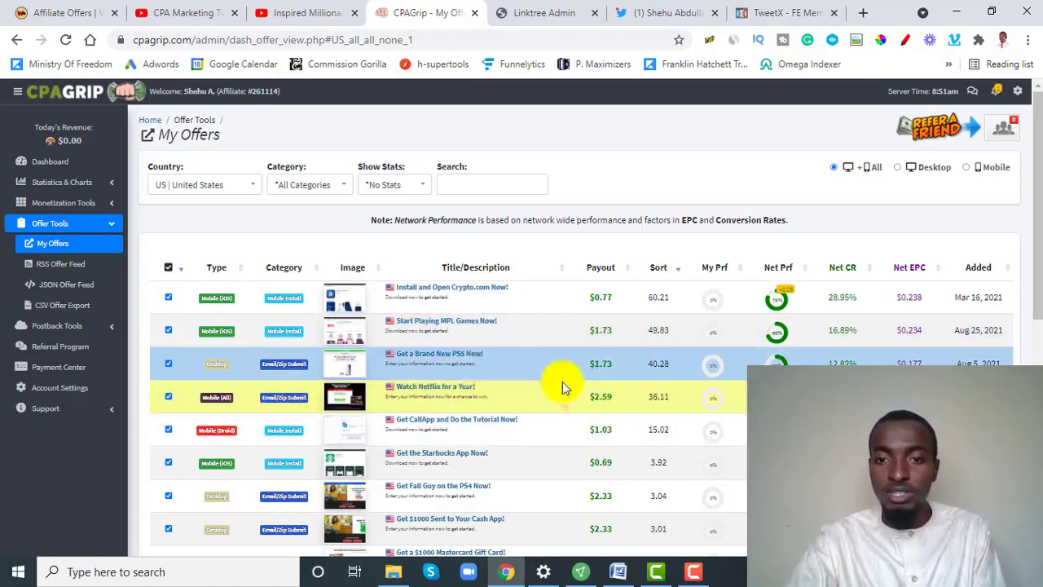
scroll(547, 424, "down", 1)
scroll(547, 425, "down", 3)
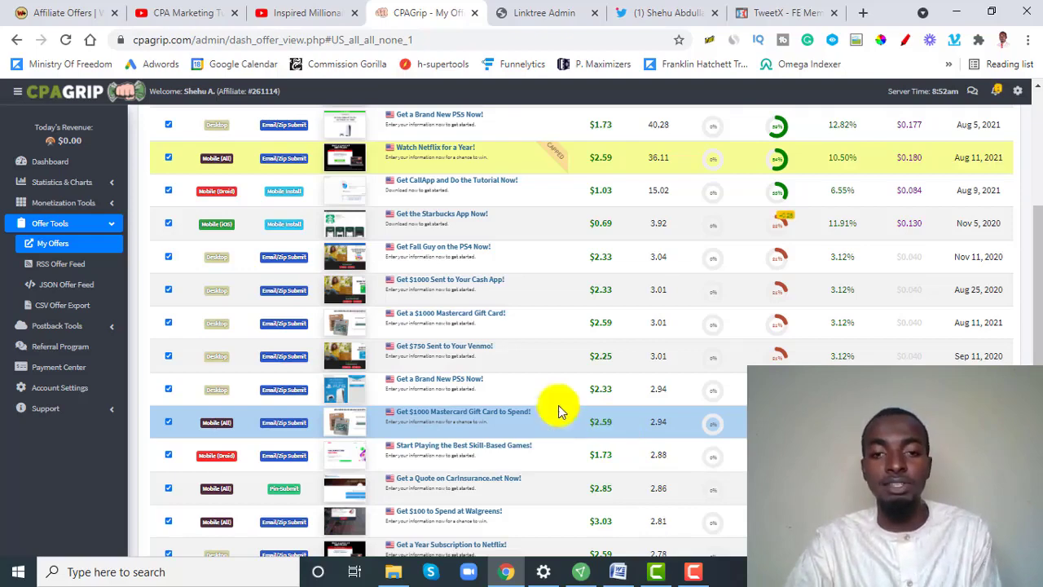
Copy the tracking link of the $1000 Mastercard gift card offer.
left_click(493, 417)
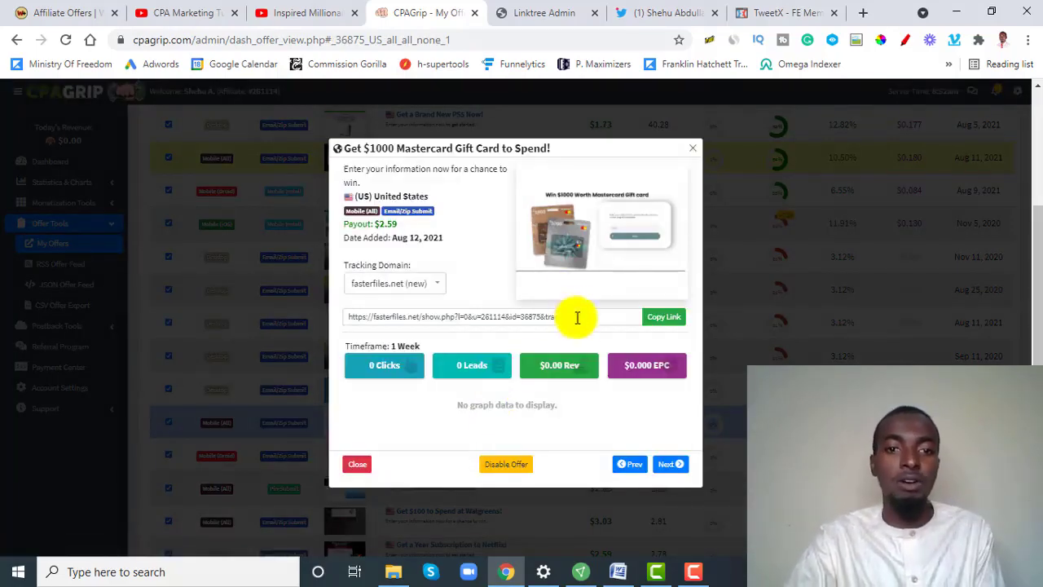
left_click_drag(601, 316, 326, 319)
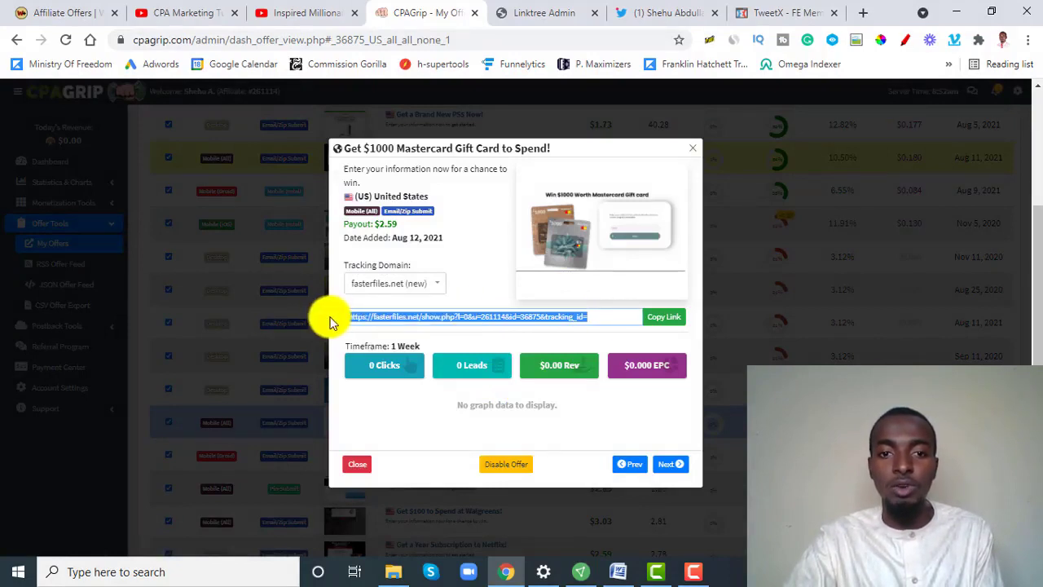
right_click(444, 315)
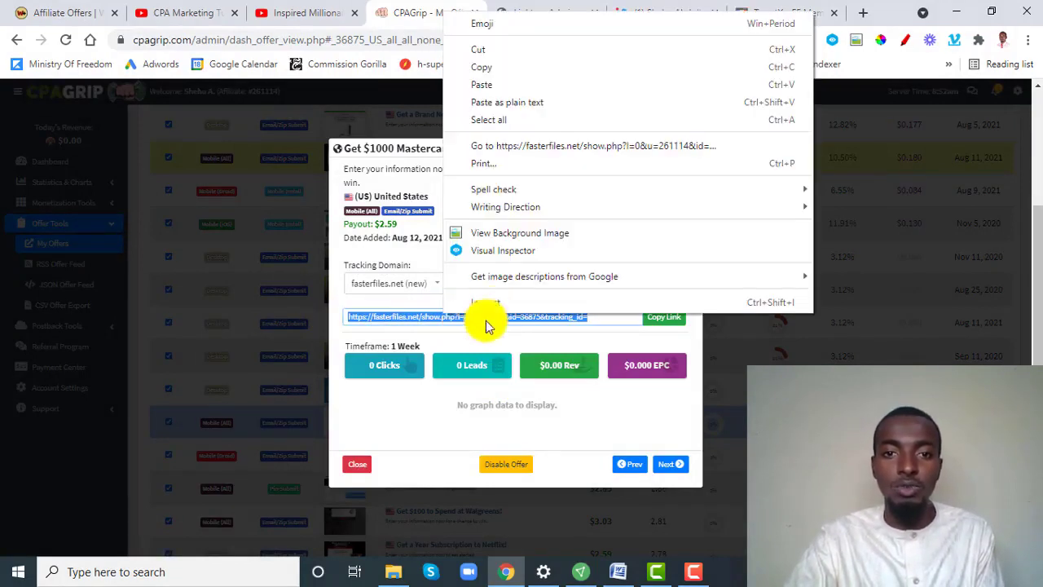
left_click(494, 68)
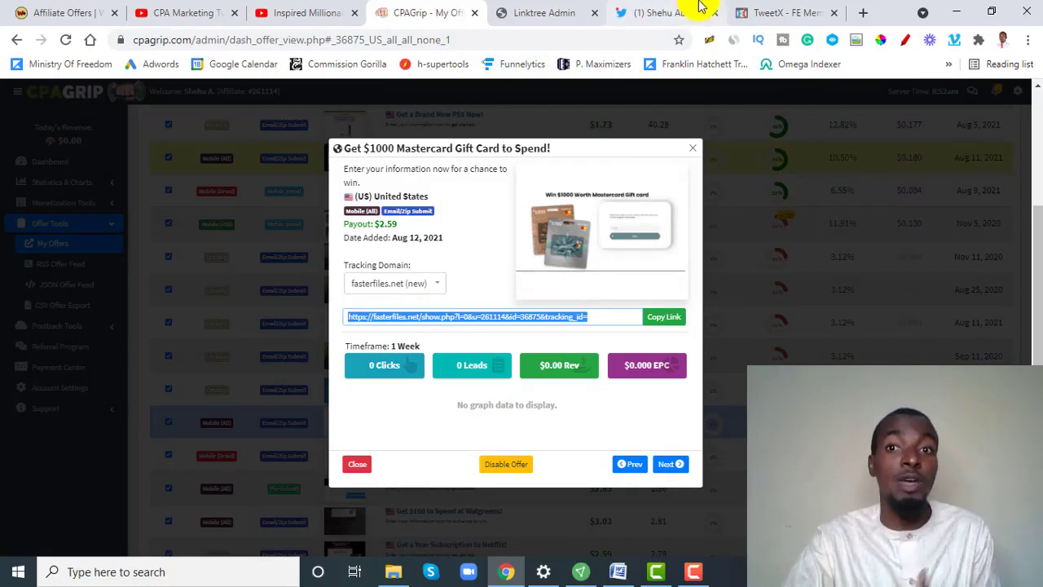
left_click(710, 40)
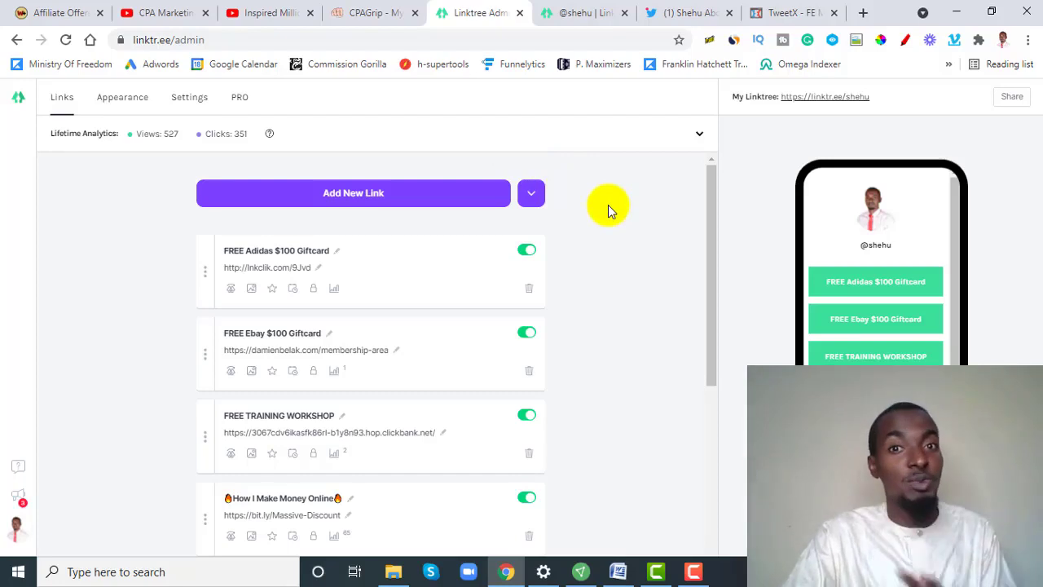
Preview the public linktr.ee/shehu page, then add a new blank link in the Linktree admin.
left_click(585, 14)
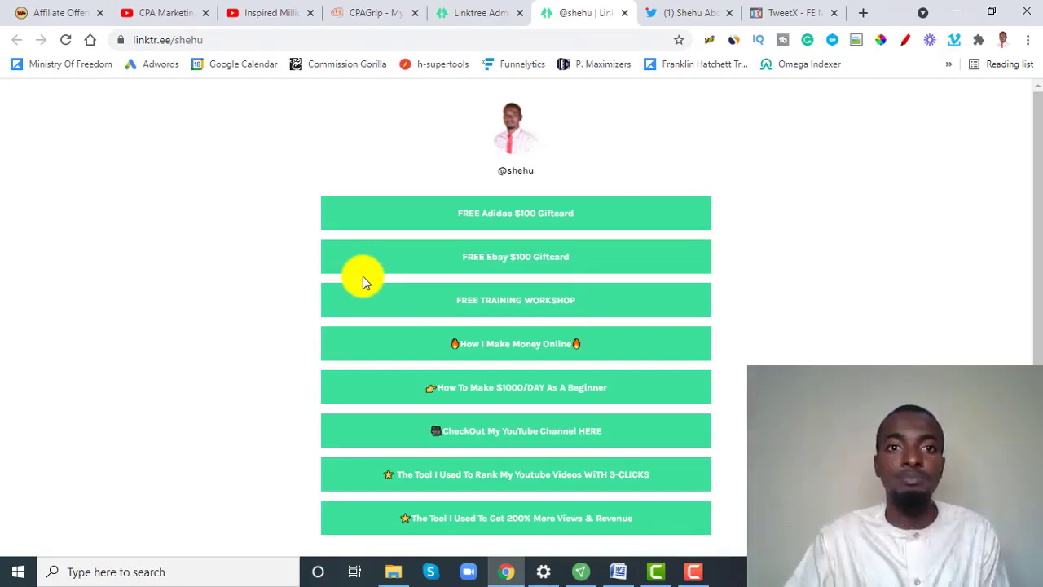
left_click(482, 15)
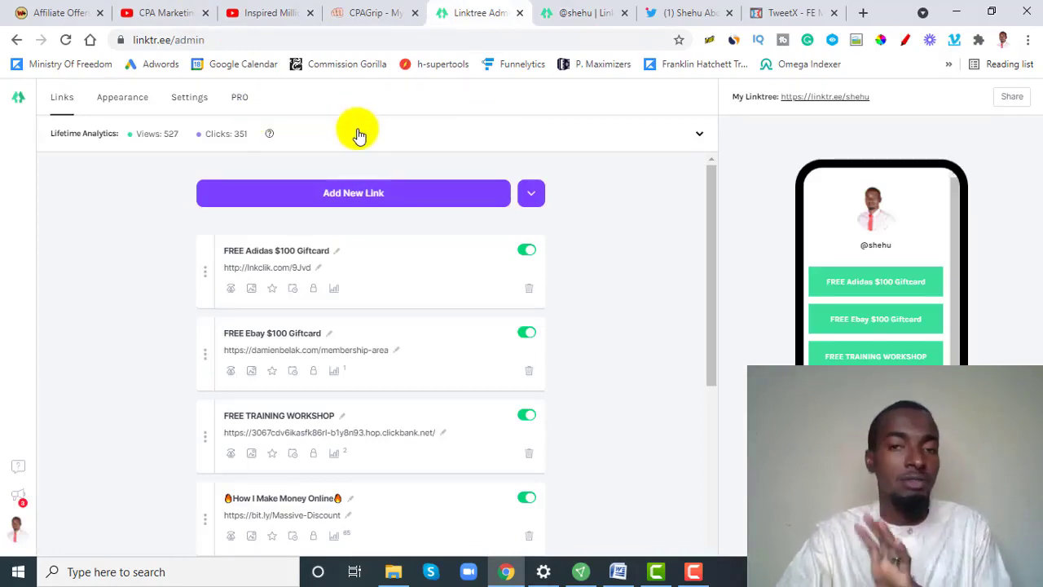
left_click(368, 199)
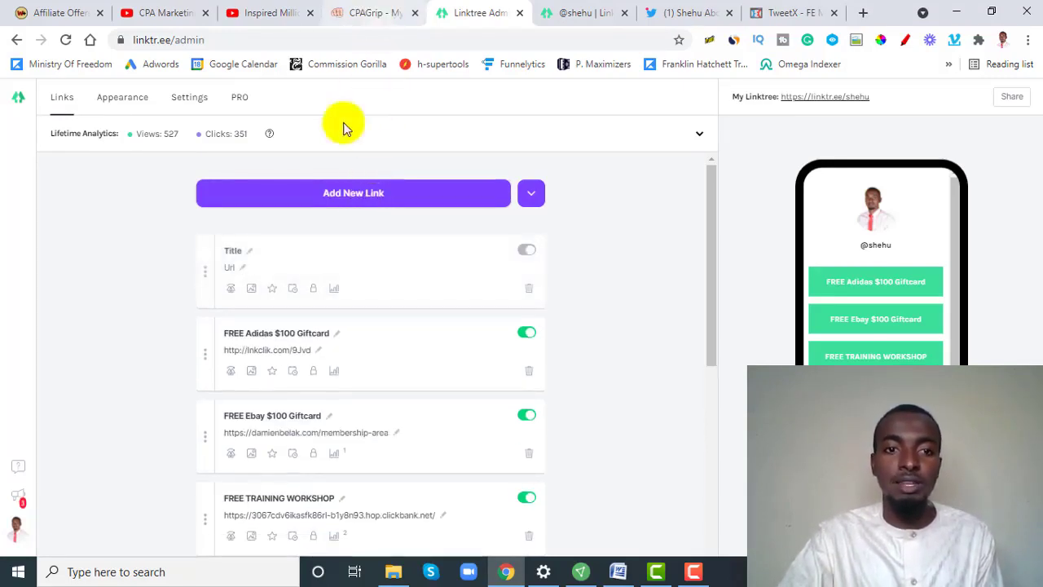
Paste the CPAGrip tracking URL into the new link and copy the offer's title.
left_click(243, 269)
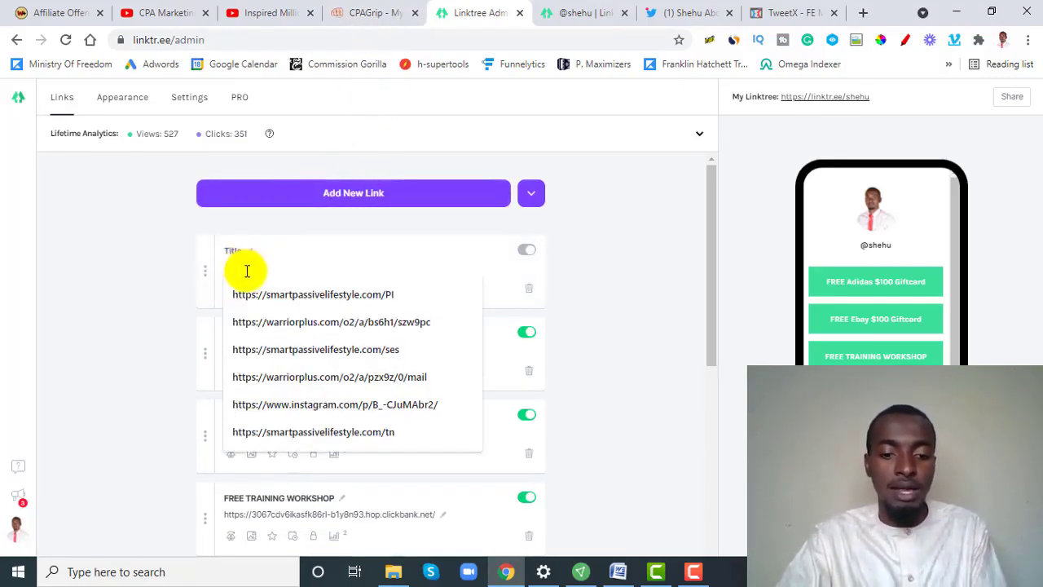
key("ctrl+v")
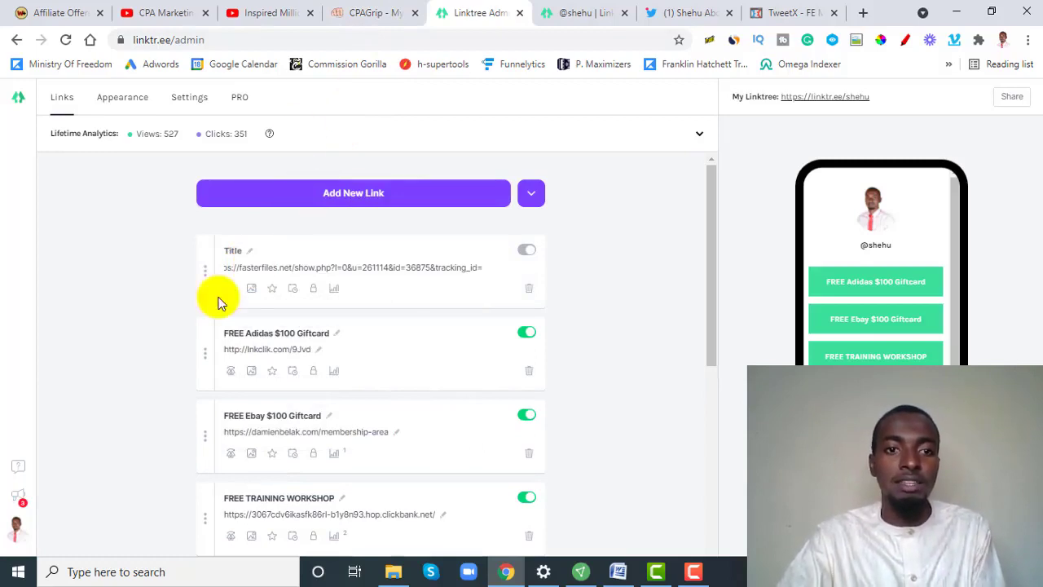
left_click(251, 253)
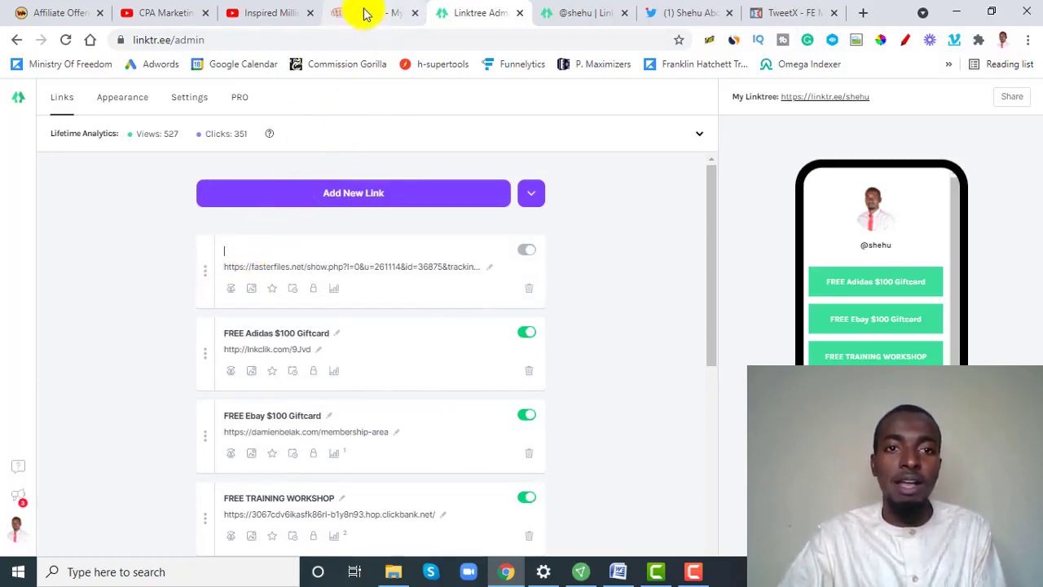
left_click(364, 11)
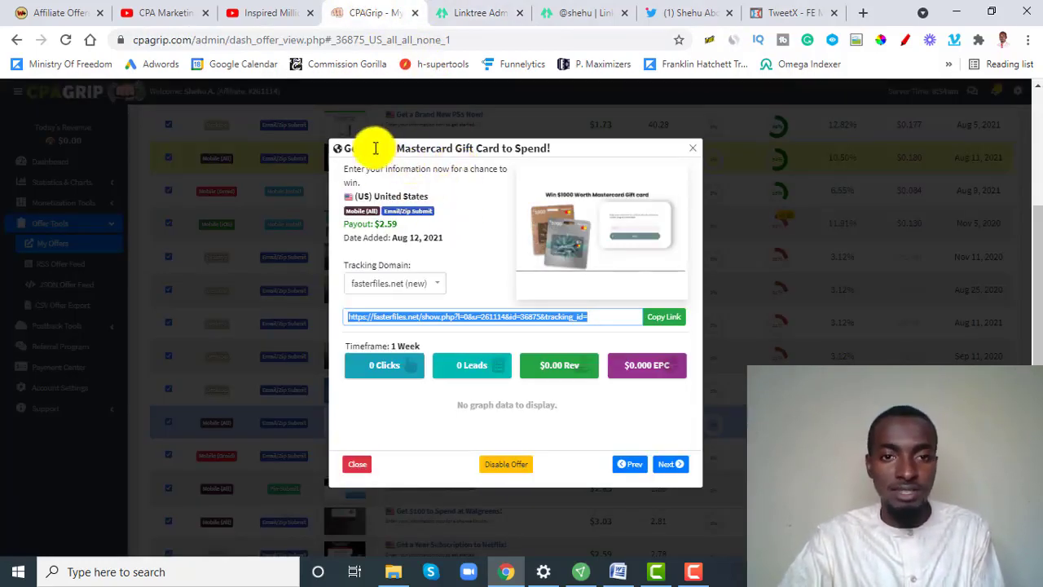
left_click_drag(347, 147, 561, 148)
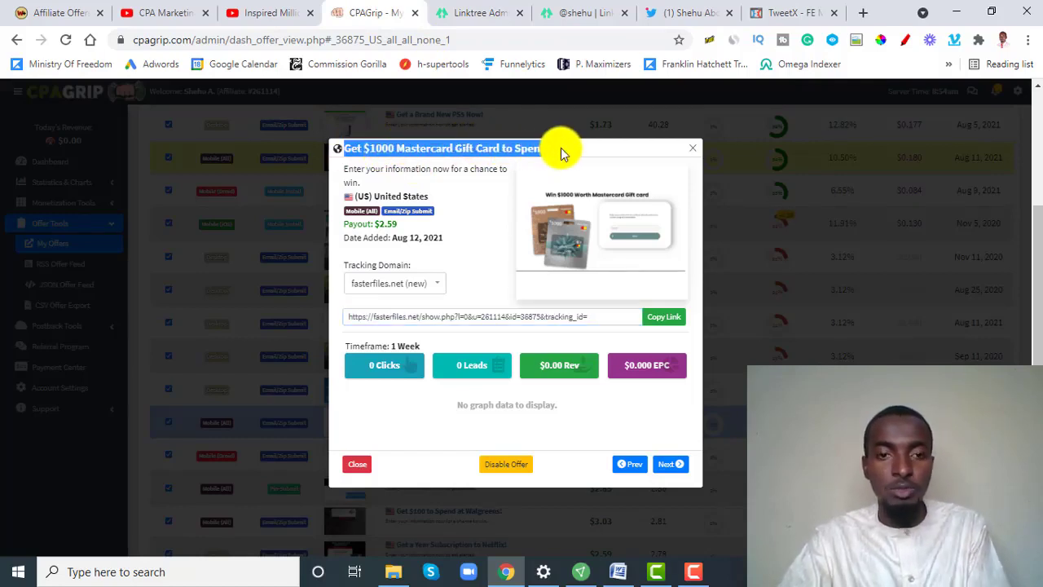
left_click(465, 10)
Replace the link title with the offer name and insert 'Paid FREE' before $1000.
key("ctrl+v")
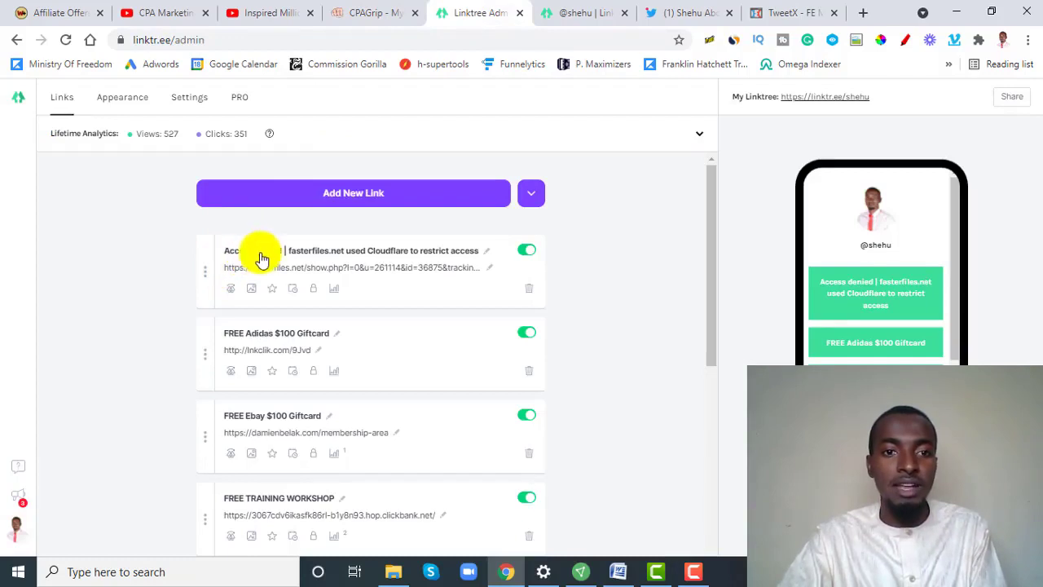
left_click(329, 250)
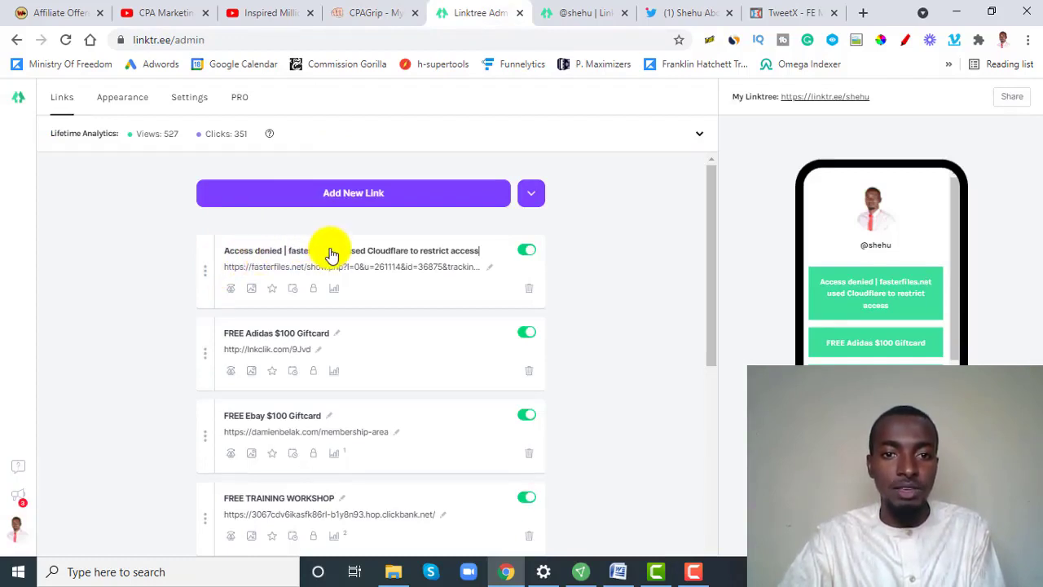
key("ctrl+a")
key("ctrl+v")
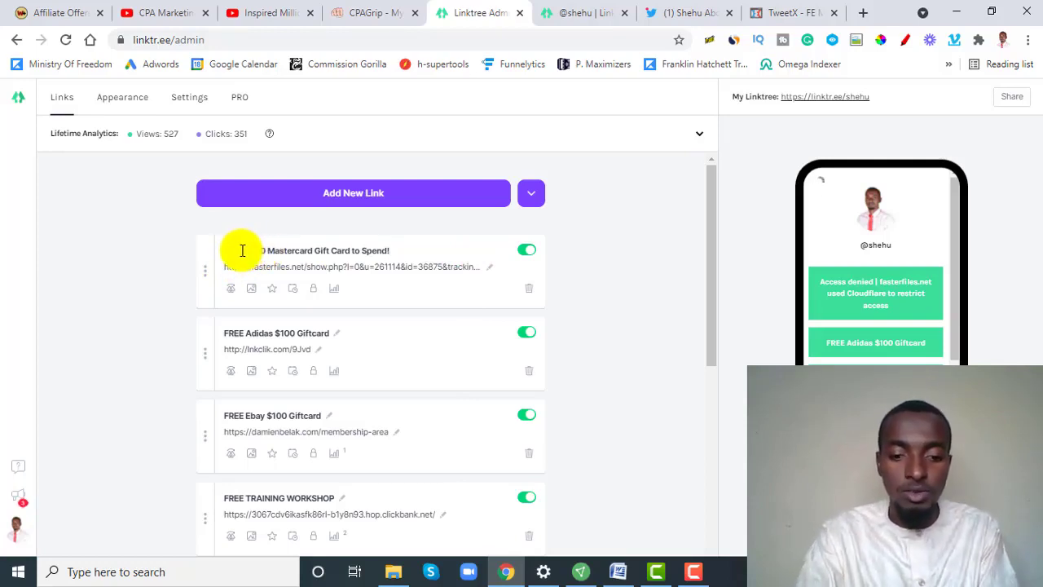
left_click(242, 251)
type("Paid ")
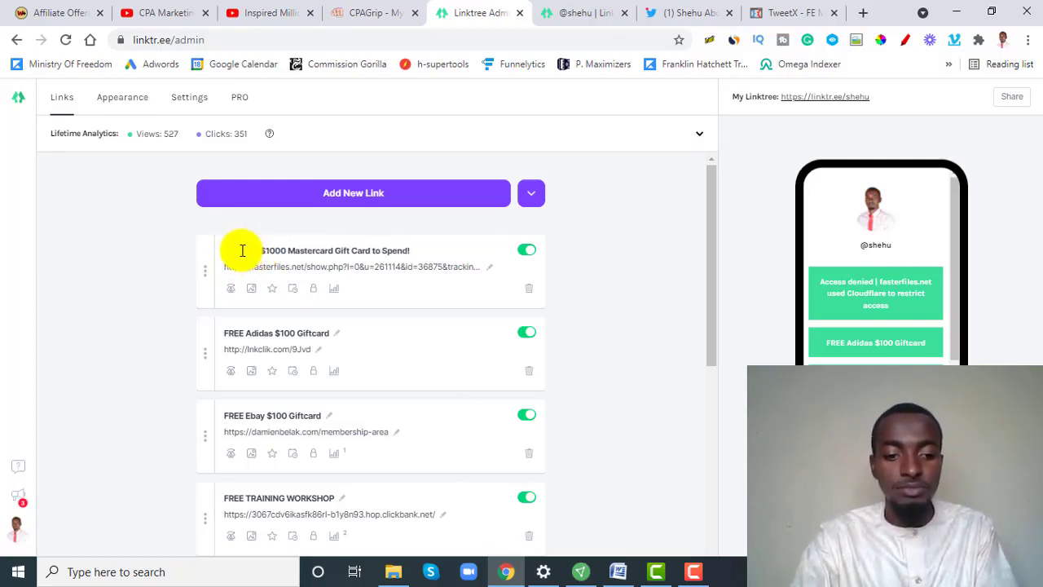
type("FREE")
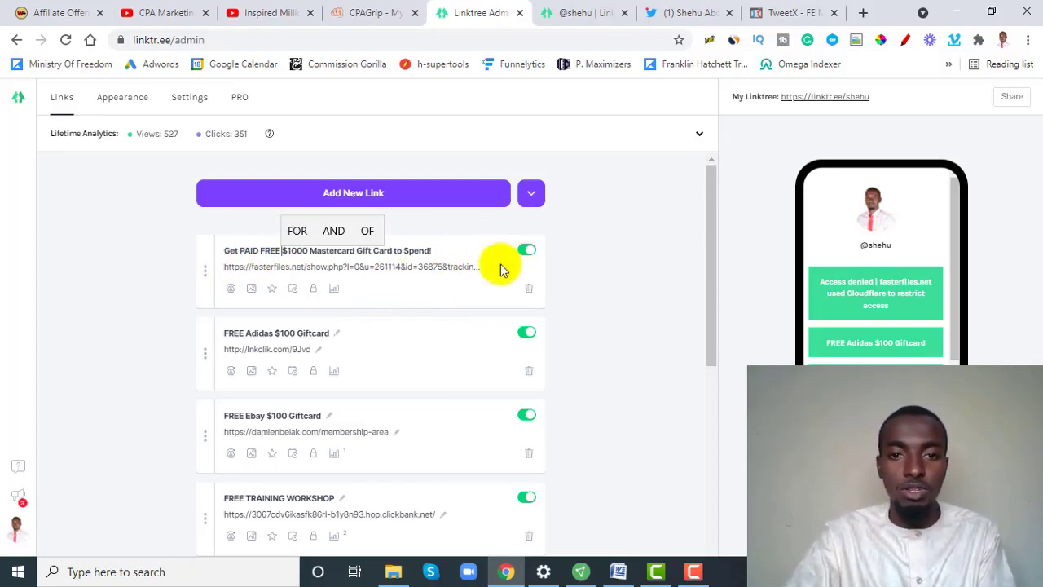
left_click(444, 249)
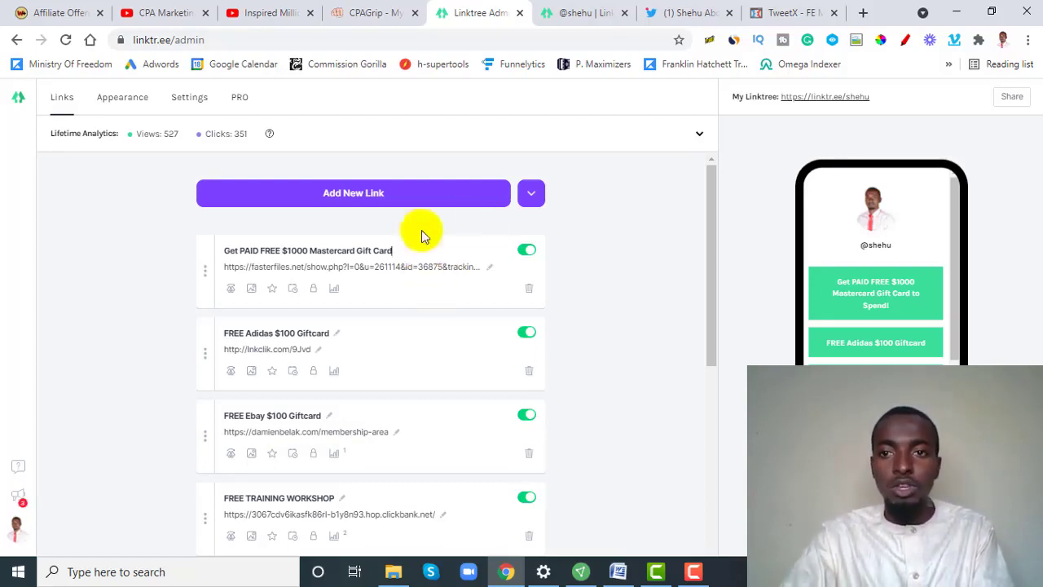
Reload the public Linktree profile to show the new Mastercard link.
left_click(558, 12)
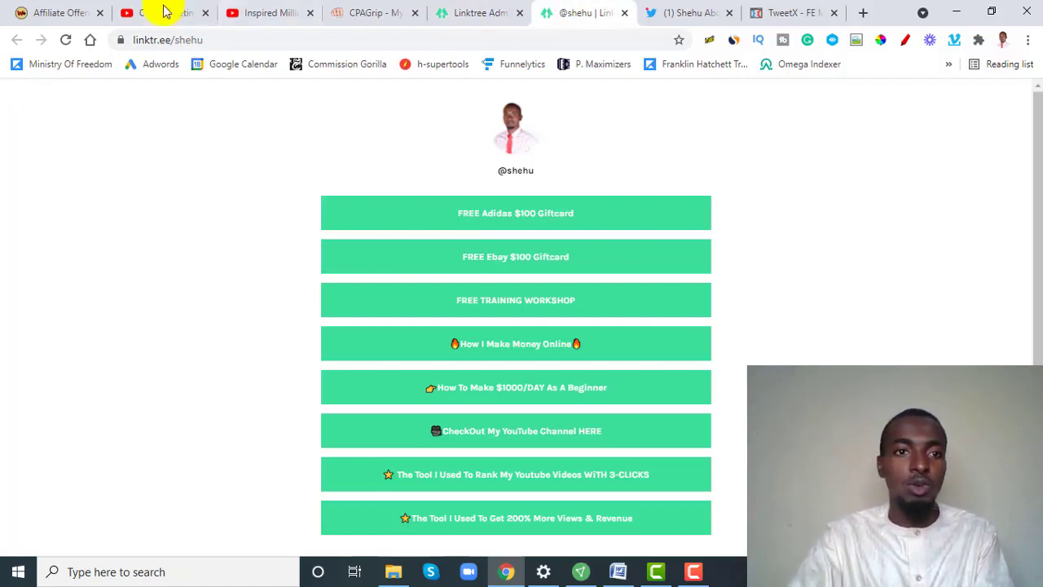
left_click(66, 40)
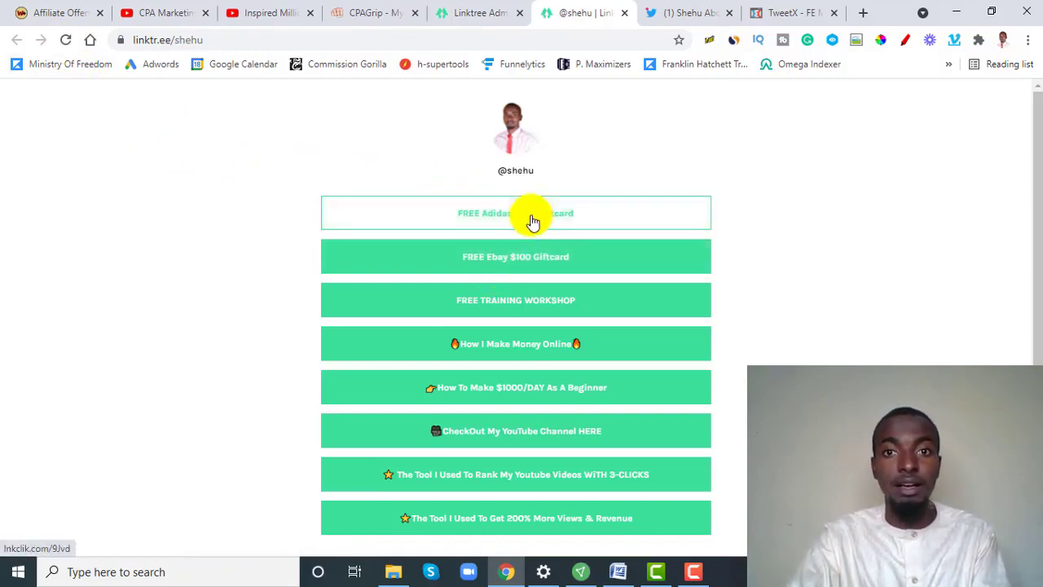
left_click(65, 39)
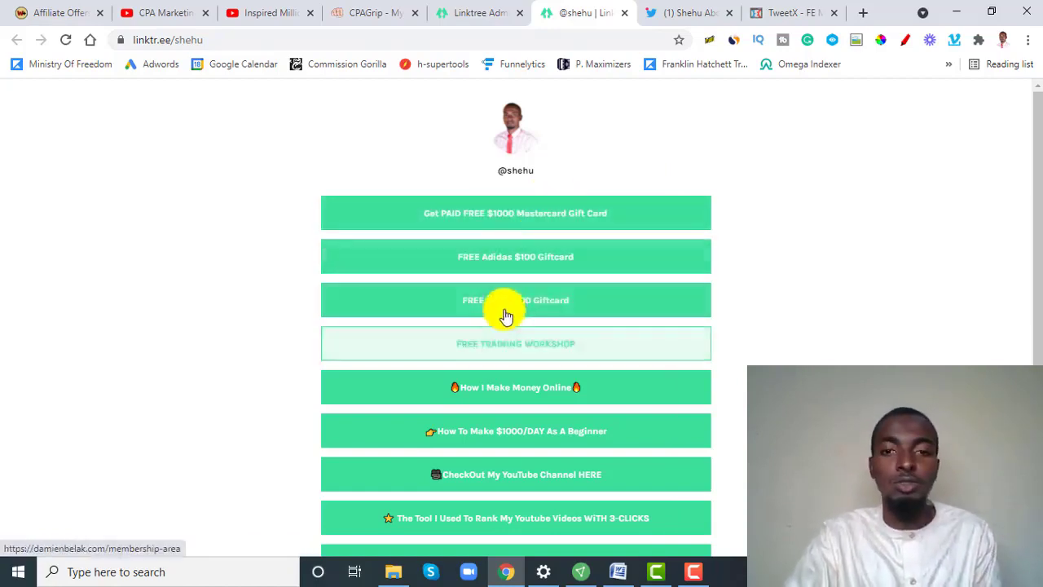
Compare the public page against the CPAGrip offers list, then select the profile's URL.
left_click(374, 6)
left_click(745, 224)
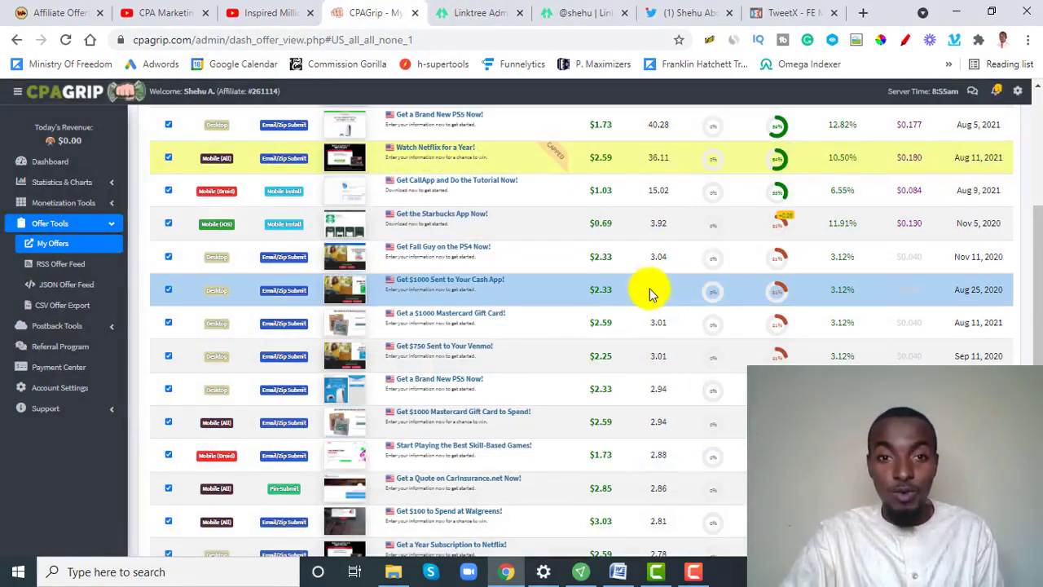
left_click(586, 9)
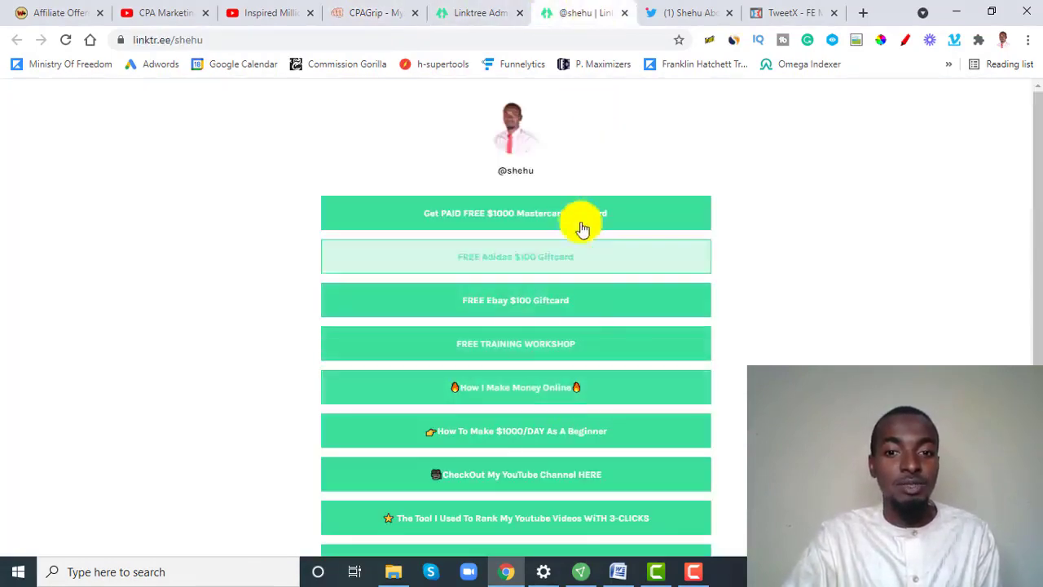
scroll(589, 478, "down", 2)
scroll(550, 308, "up", 1)
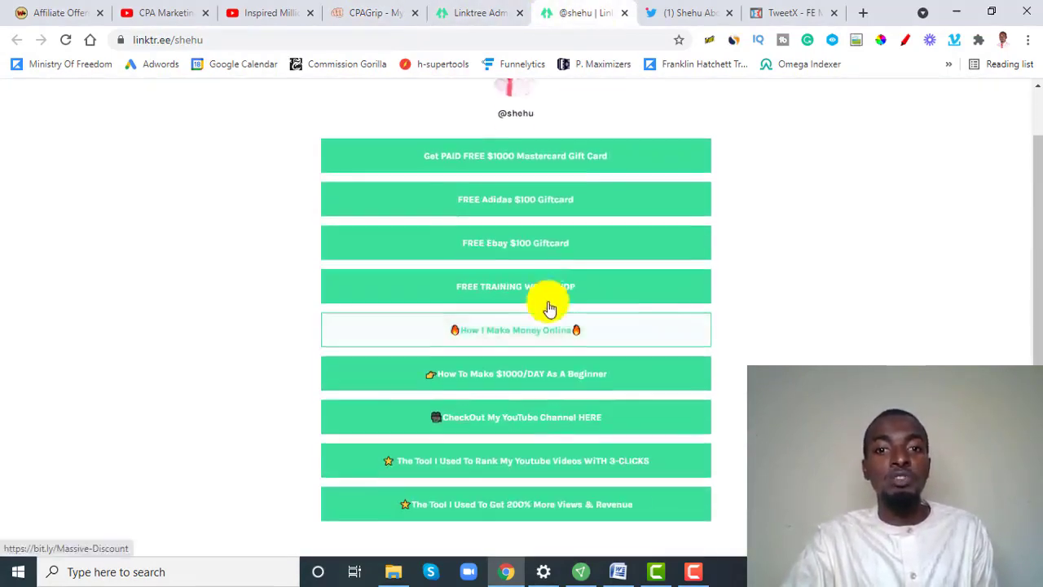
scroll(550, 308, "down", 1)
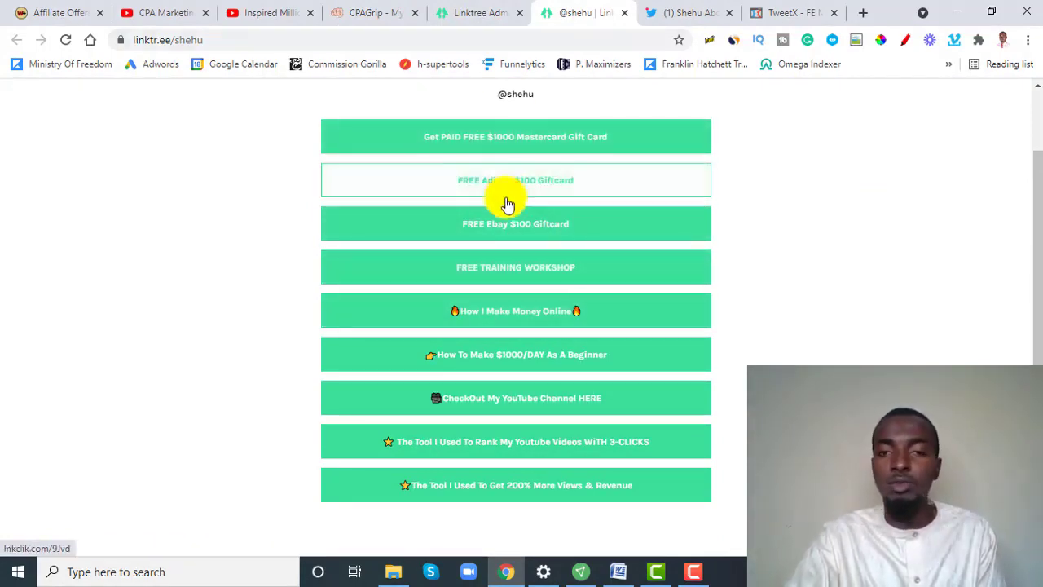
left_click(385, 6)
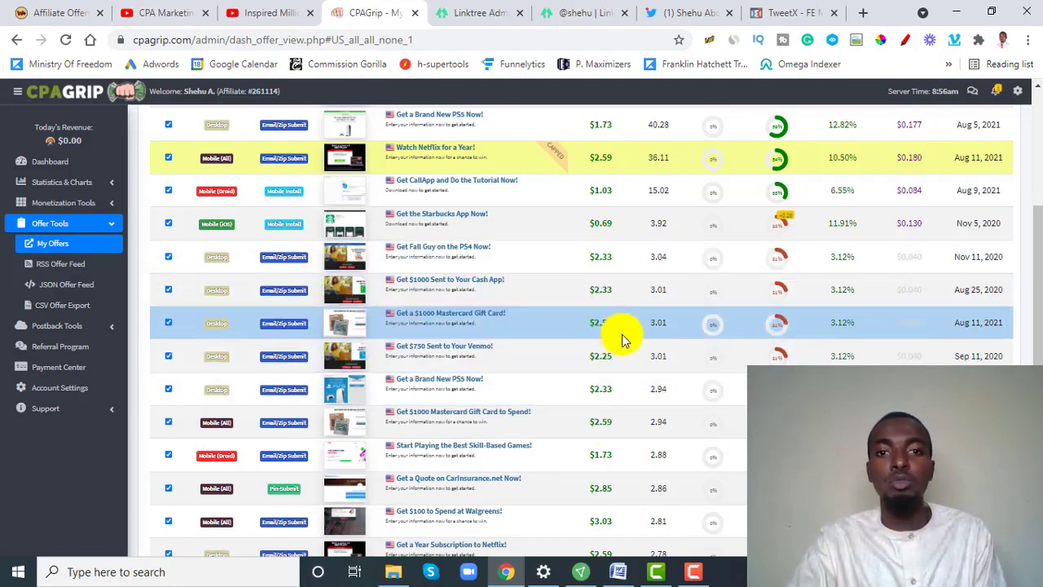
left_click(589, 12)
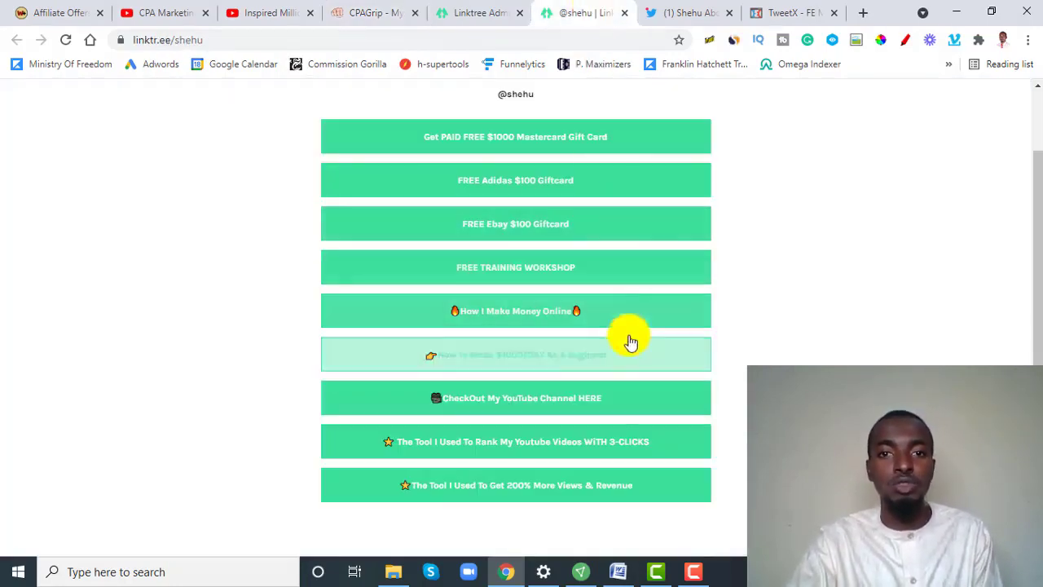
scroll(583, 218, "up", 1)
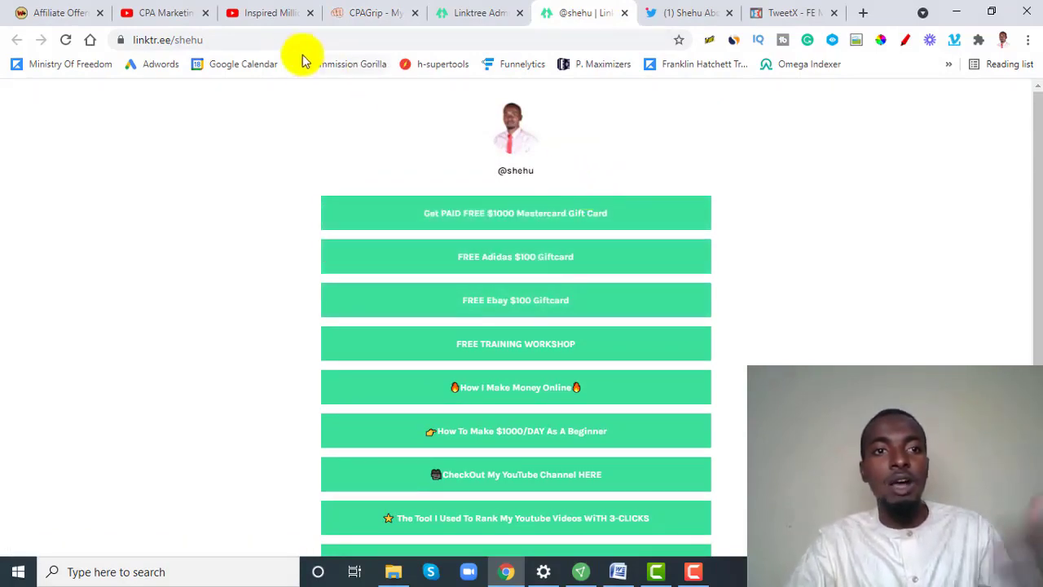
left_click(197, 42)
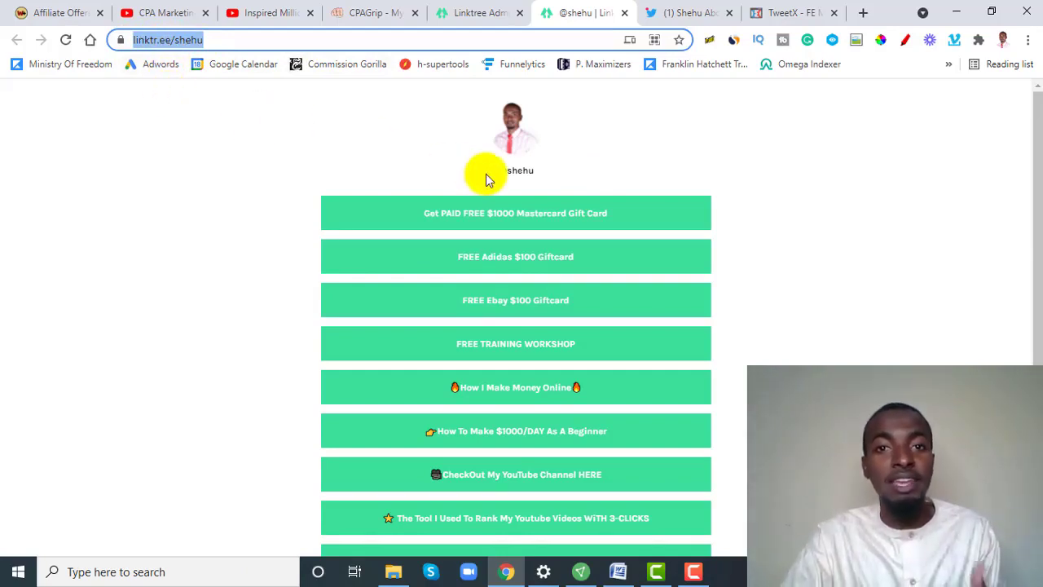
On the Twitter profile, check the smartpassivelifestyle.com/start bio link, then return.
left_click(675, 17)
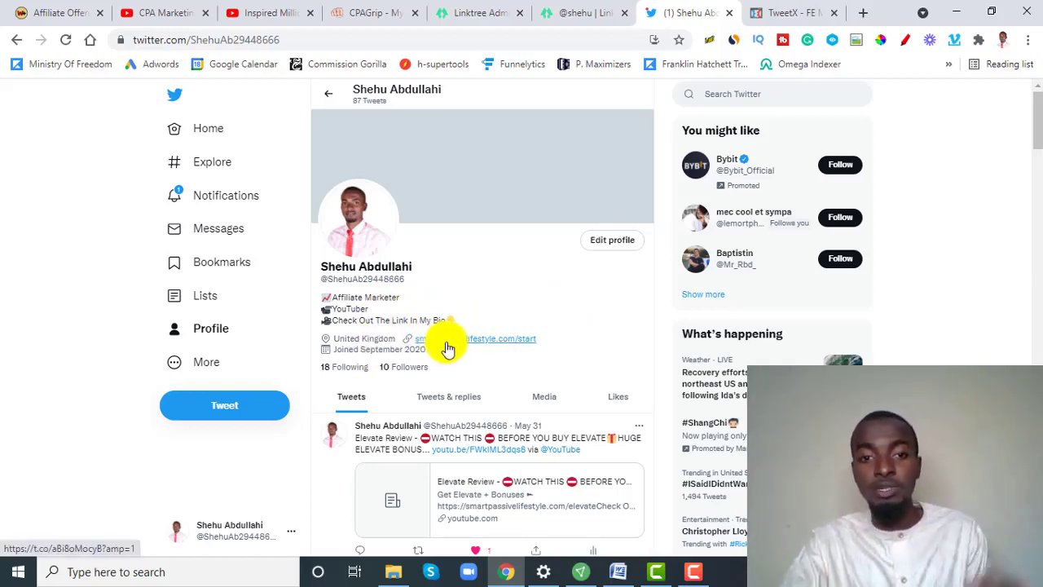
left_click(513, 345)
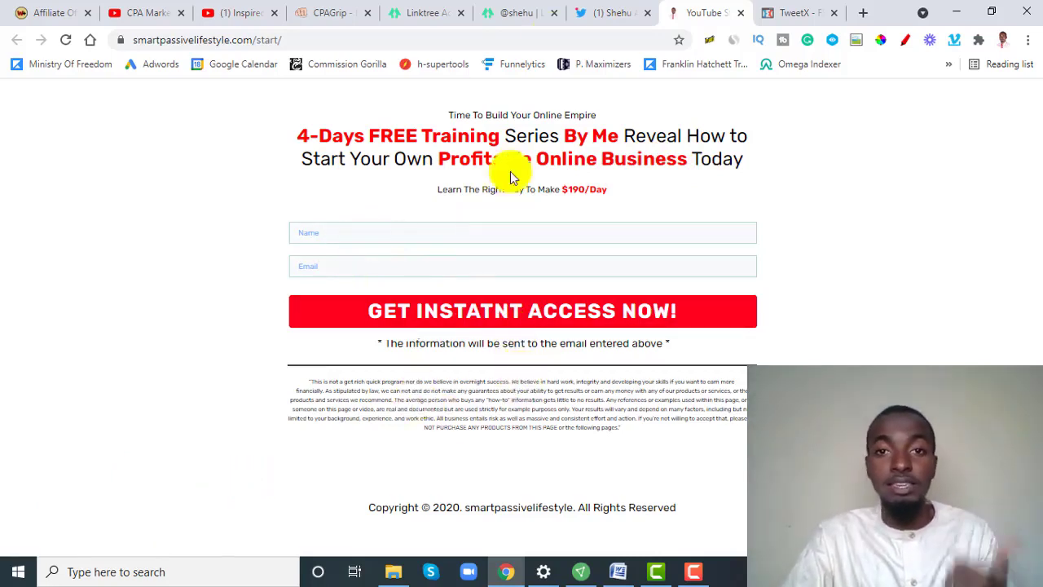
left_click(740, 14)
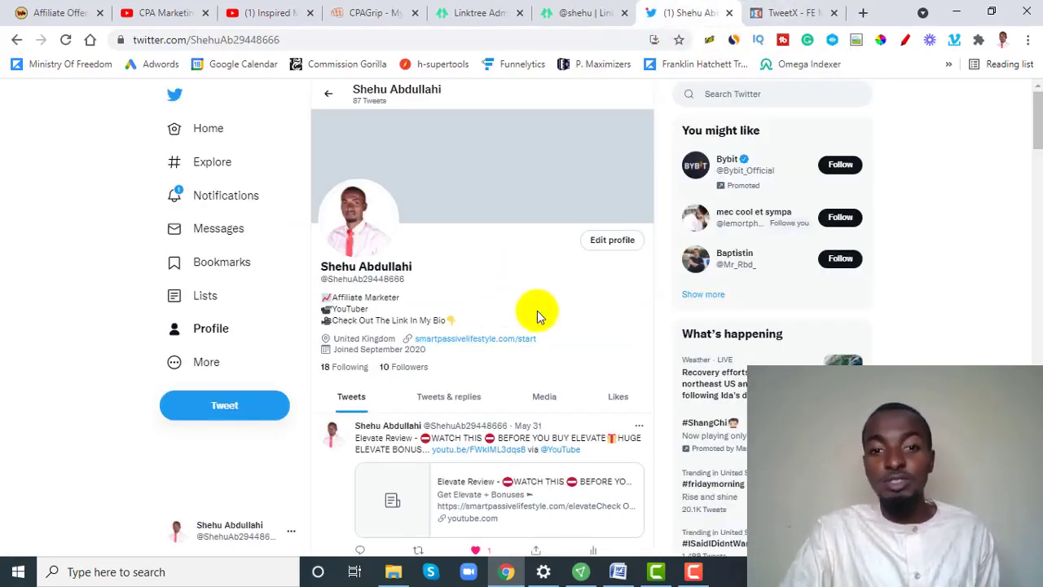
Look at TweetX's tweet campaign options and dismiss the popup.
left_click(709, 39)
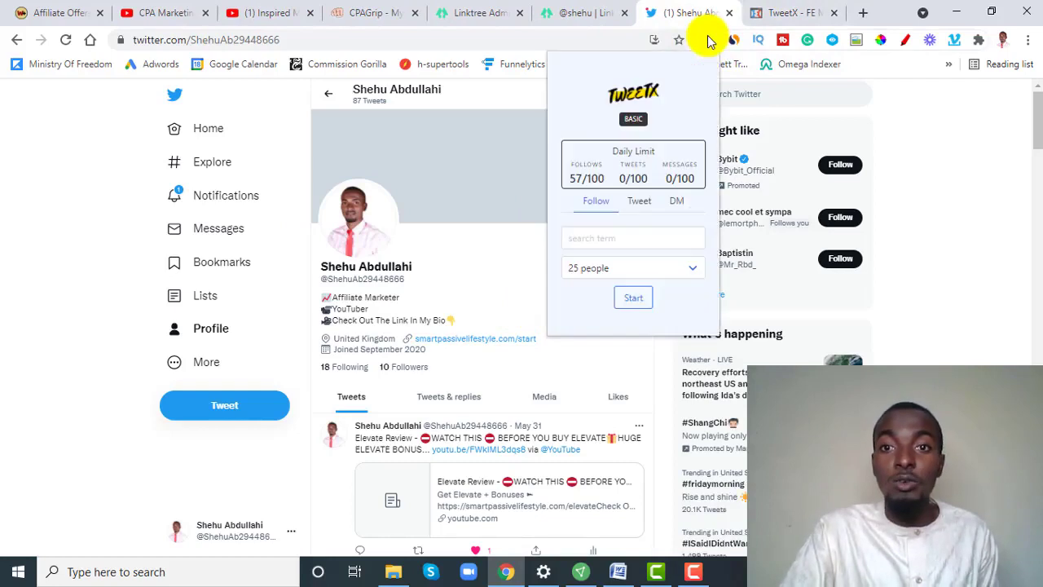
left_click(644, 212)
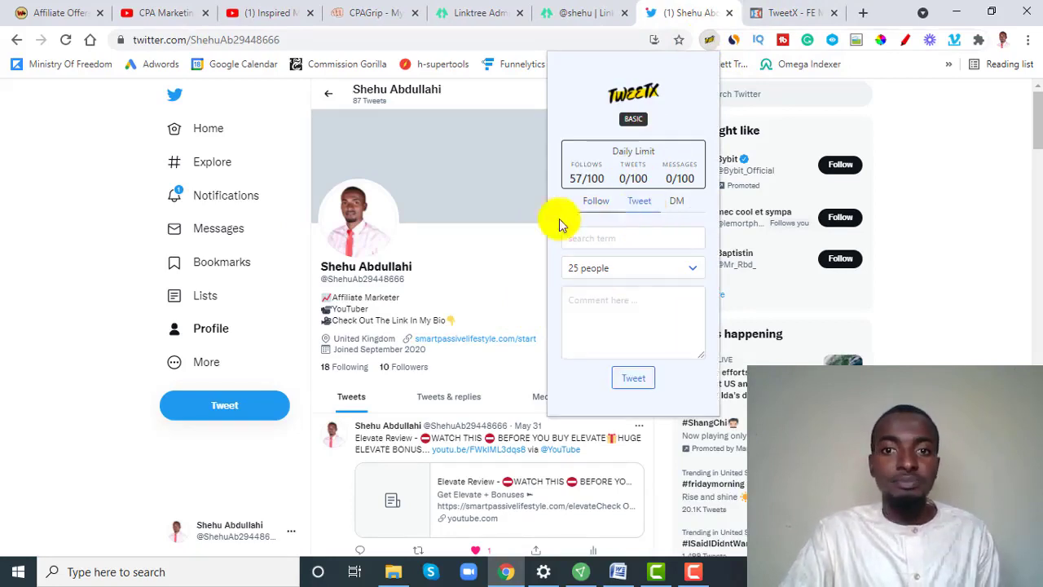
left_click(509, 253)
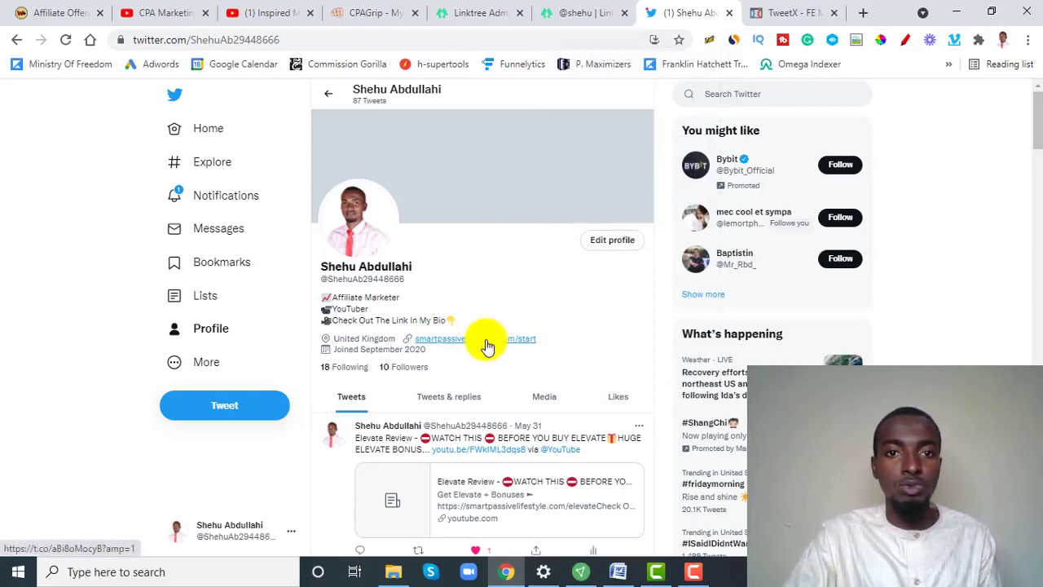
left_click(604, 245)
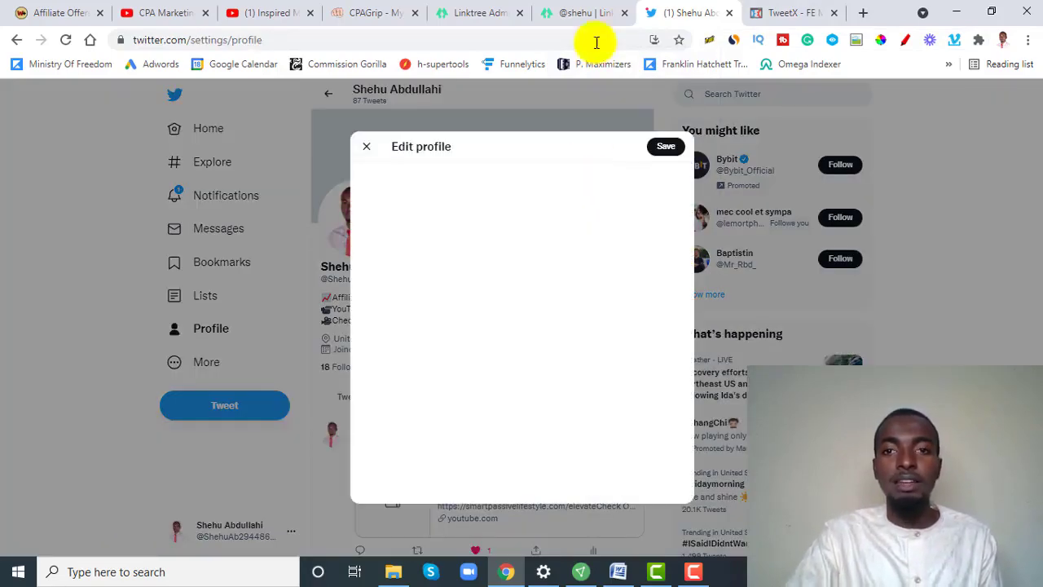
left_click(586, 12)
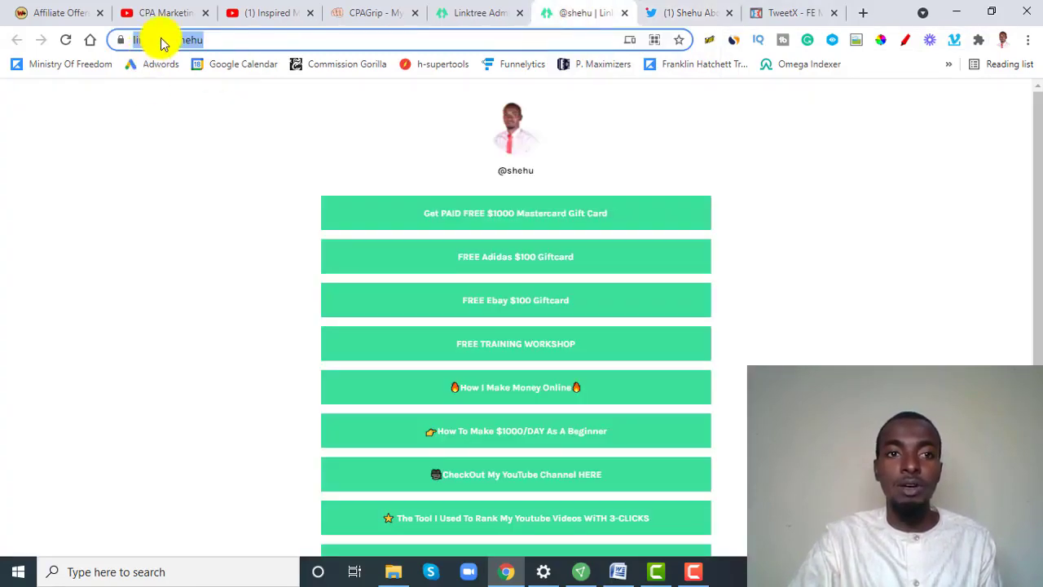
right_click(161, 42)
left_click(204, 147)
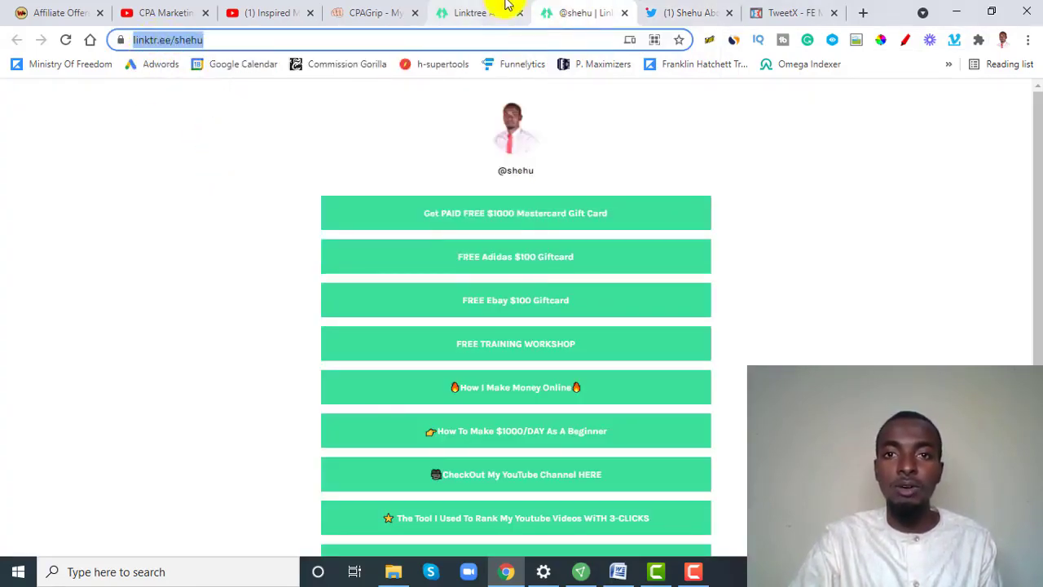
left_click(689, 9)
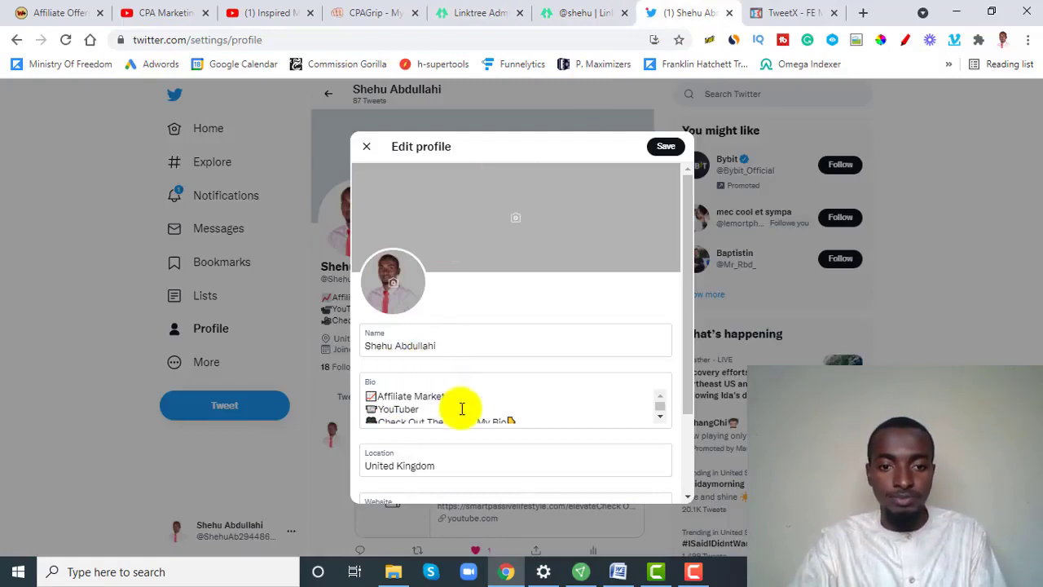
scroll(459, 430, "down", 2)
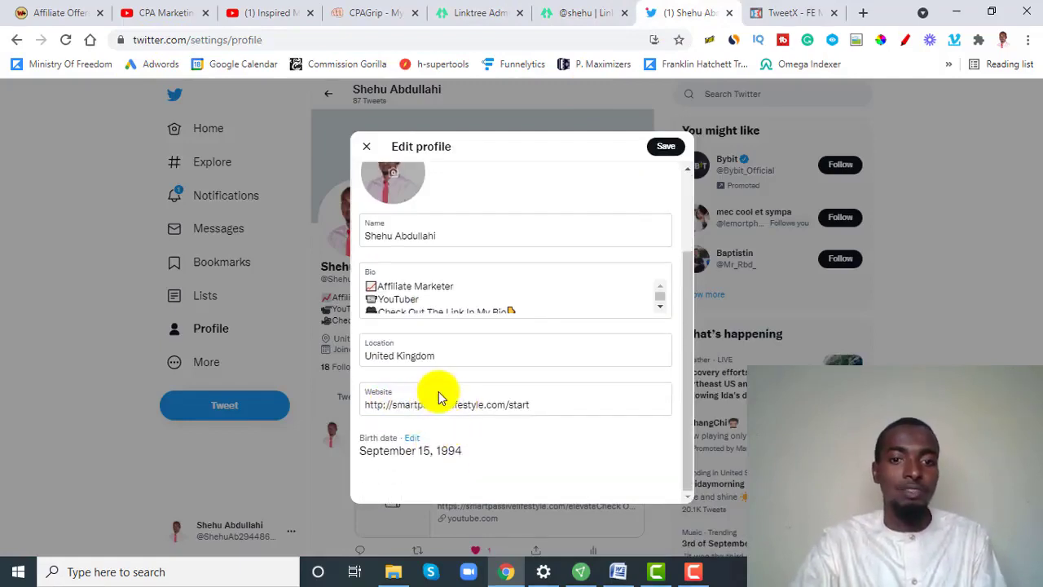
left_click(437, 403)
key("ctrl+a")
key("ctrl+v")
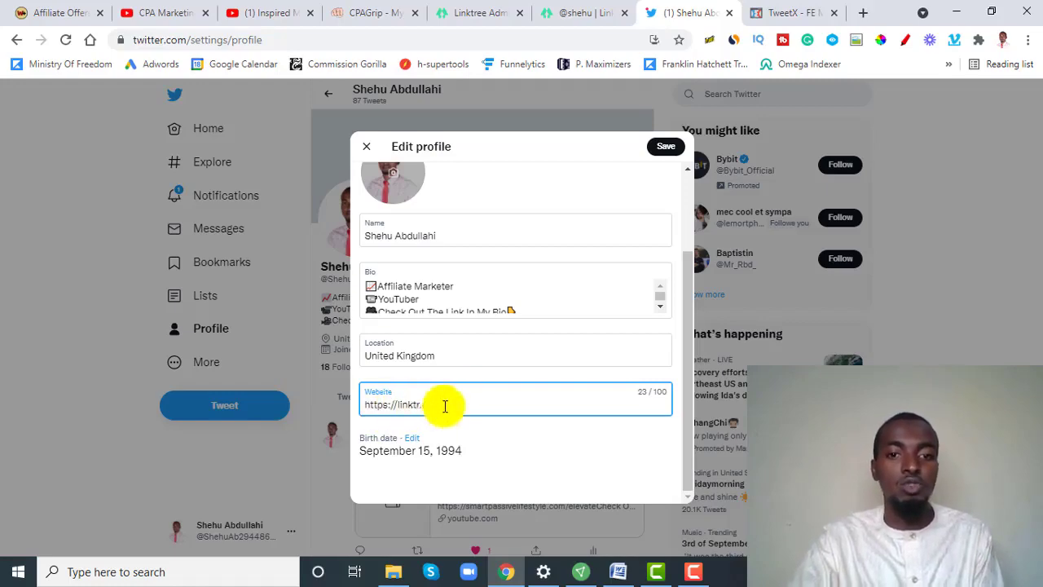
left_click(370, 151)
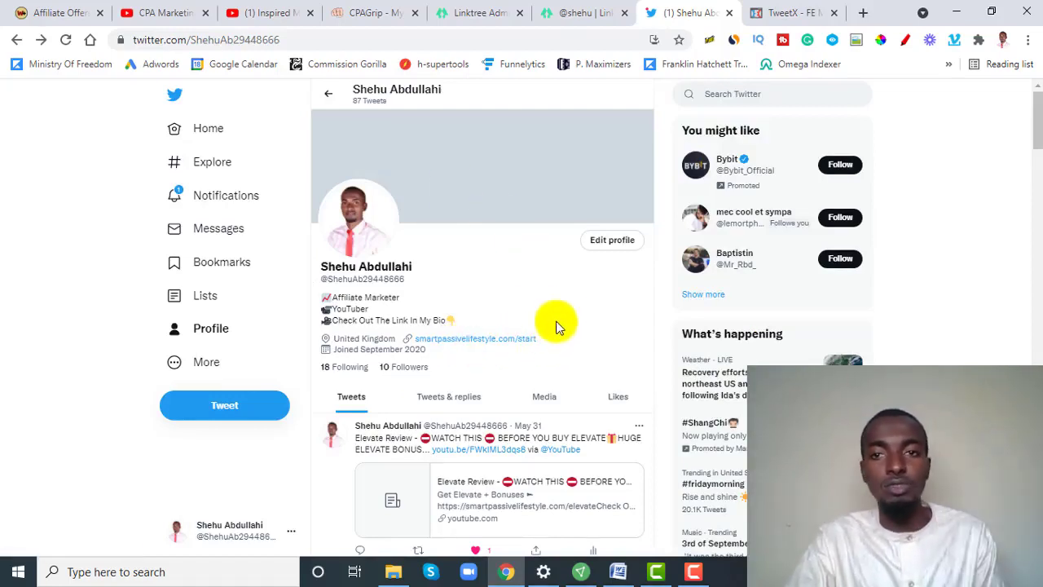
left_click(709, 39)
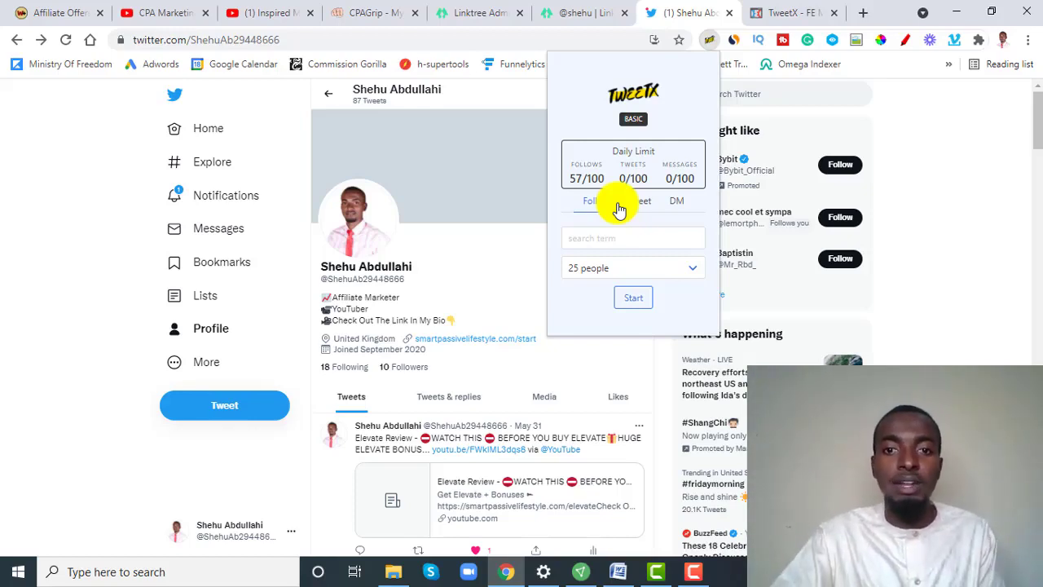
Set the TweetX follow campaign to search 'make money online' and target 25 people.
left_click(601, 245)
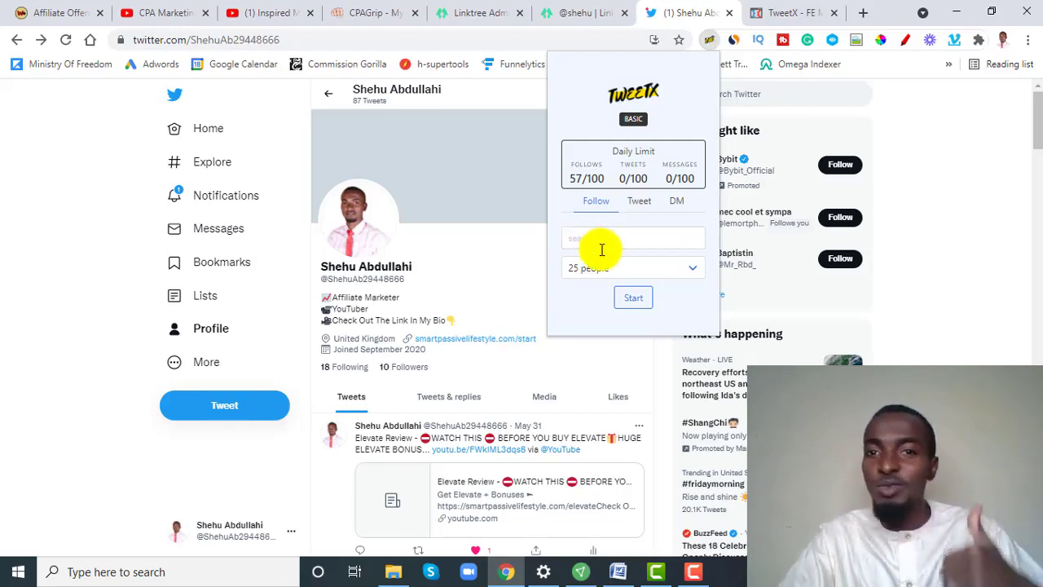
left_click(607, 239)
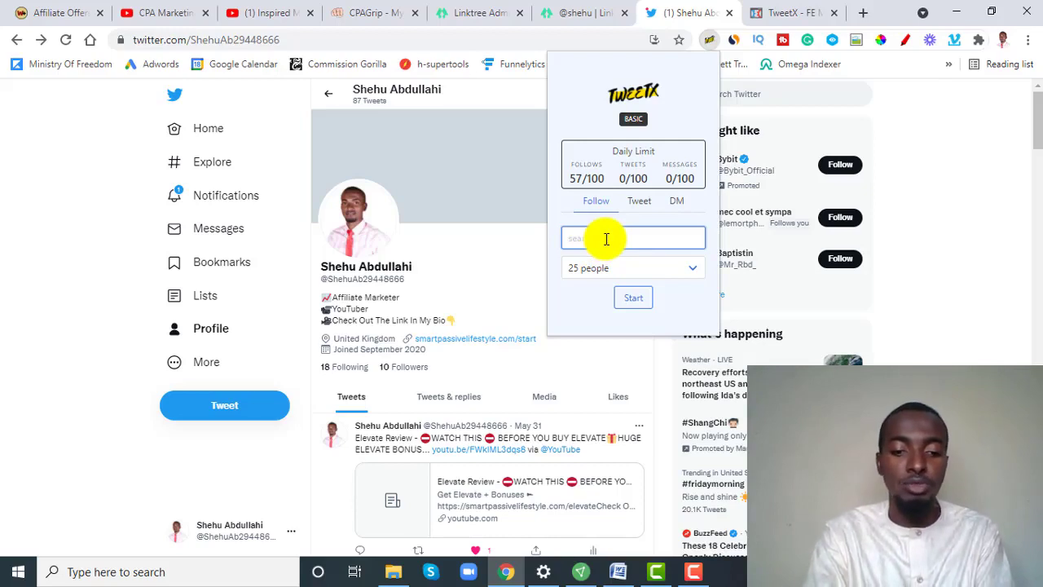
type("make mon")
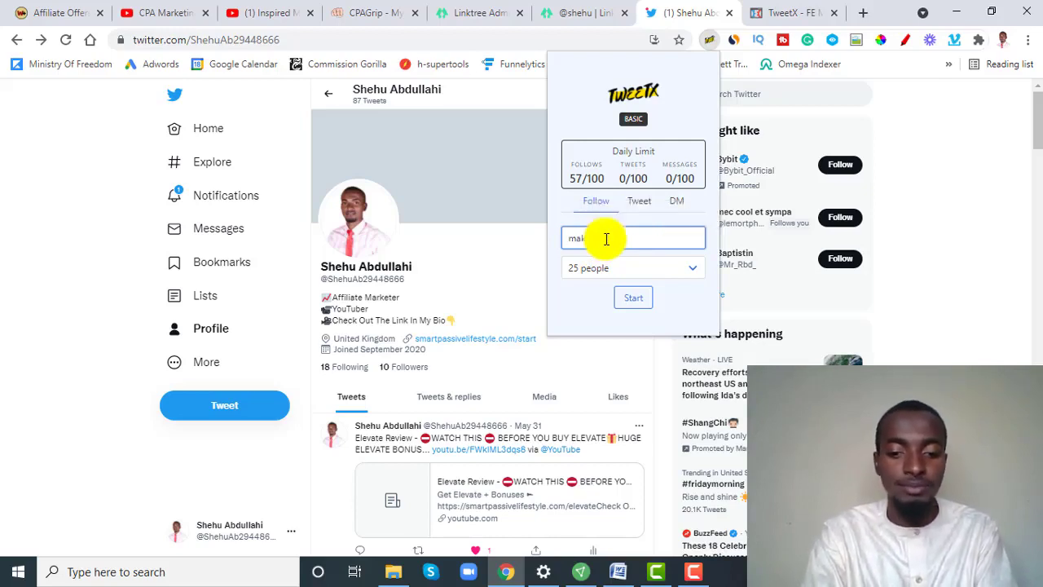
type("ey online")
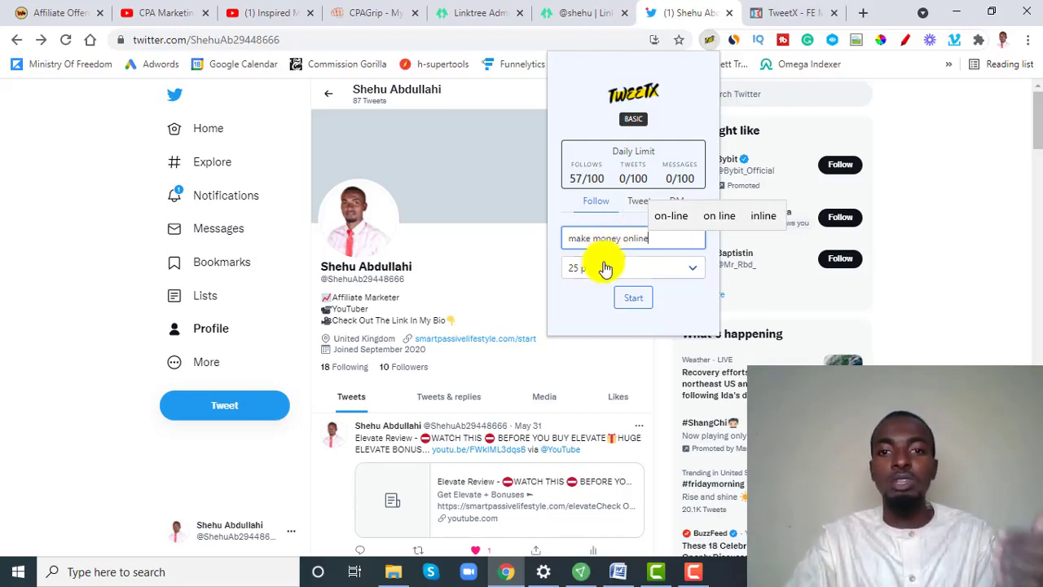
left_click(606, 268)
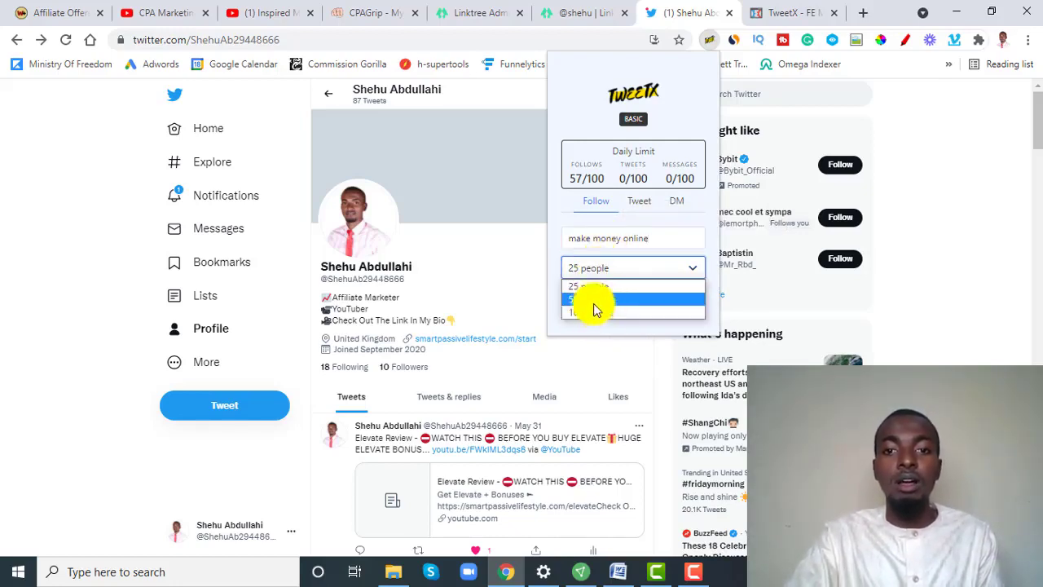
left_click(603, 328)
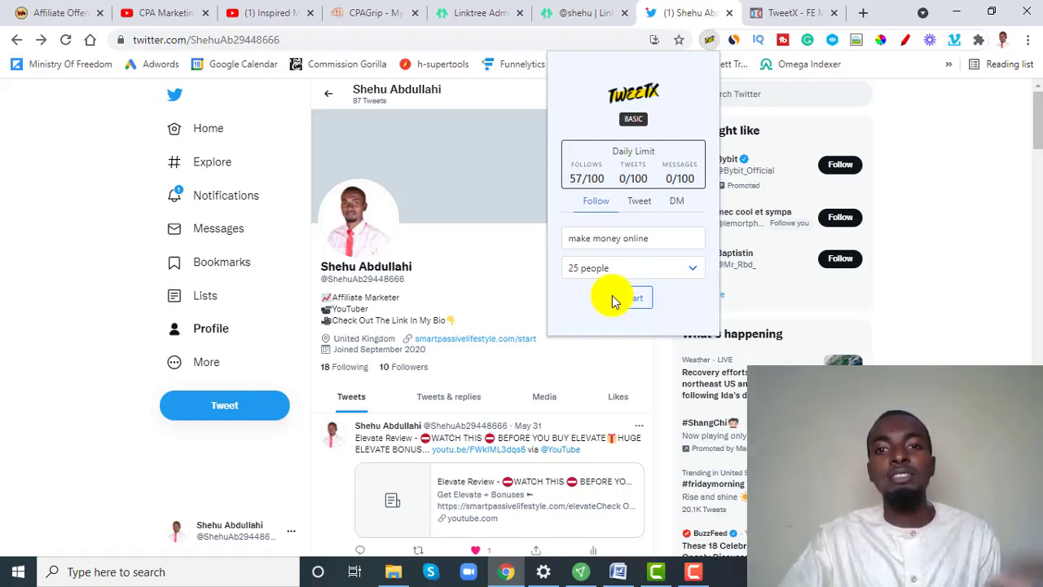
Set the tweet campaign search term to 'giftcard', keeping the 25-people target.
left_click(640, 205)
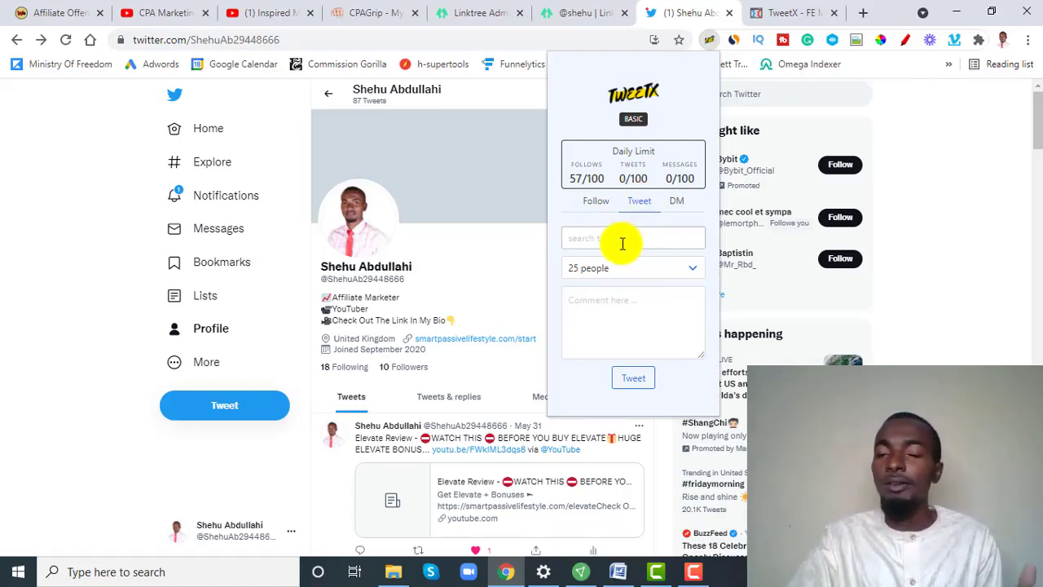
left_click(622, 243)
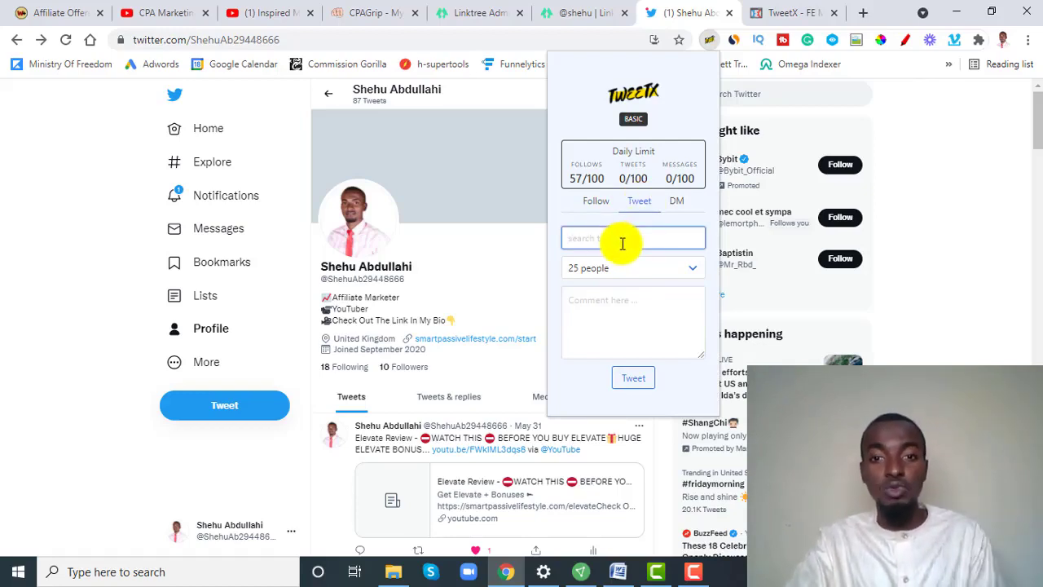
type("make")
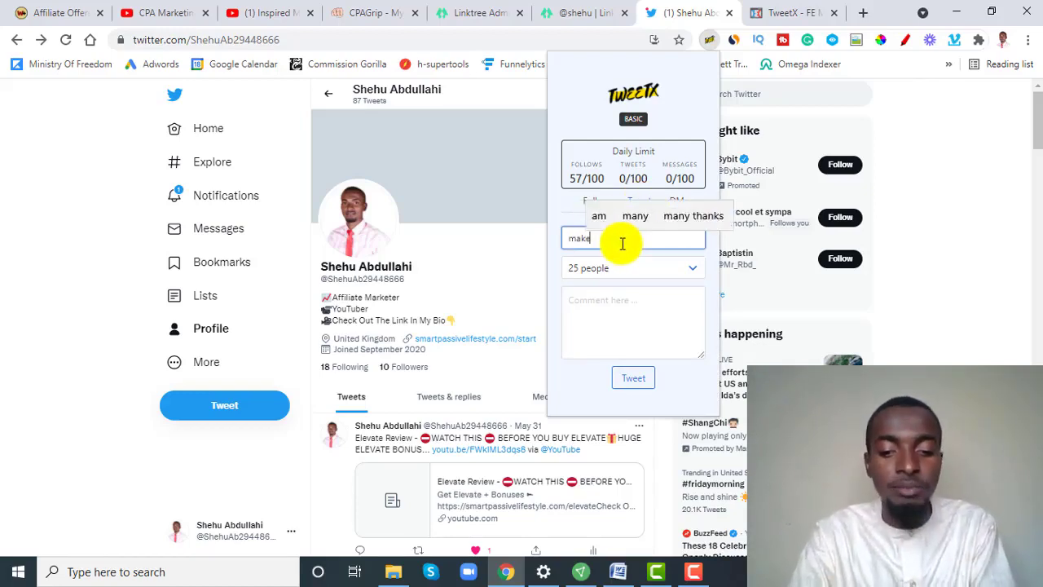
type(" money online")
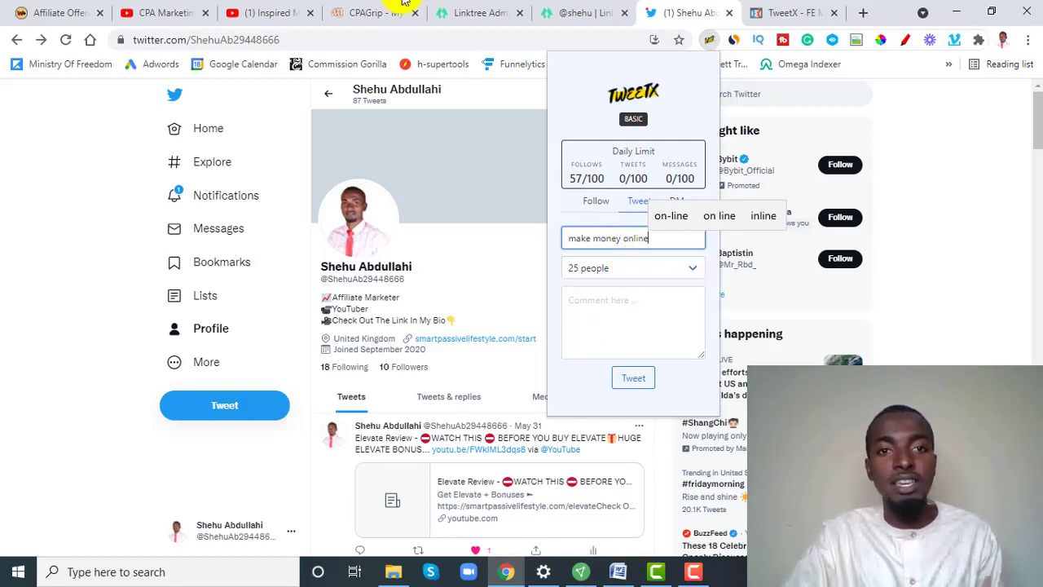
triple_click(638, 234)
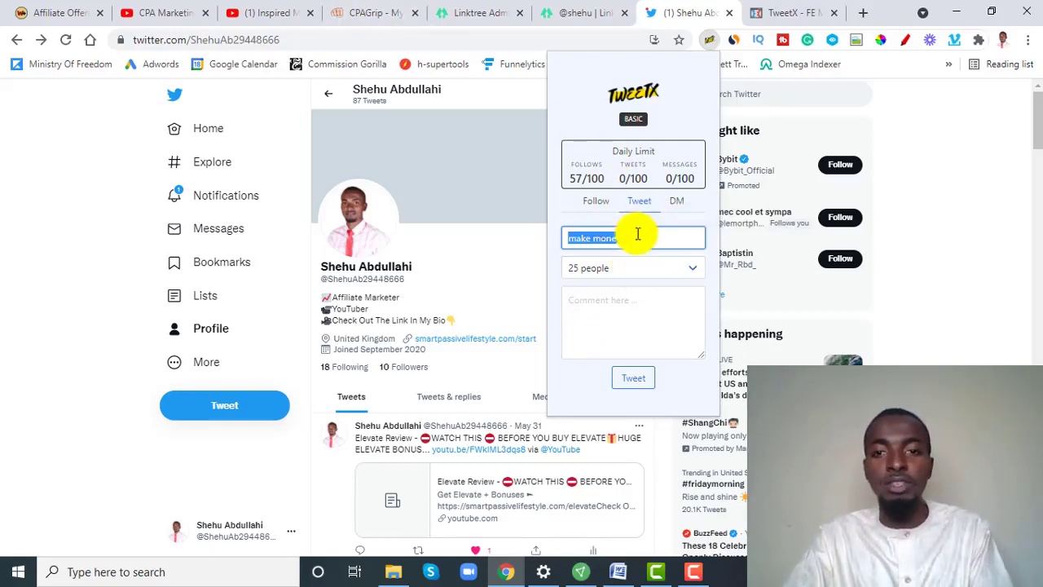
type("g")
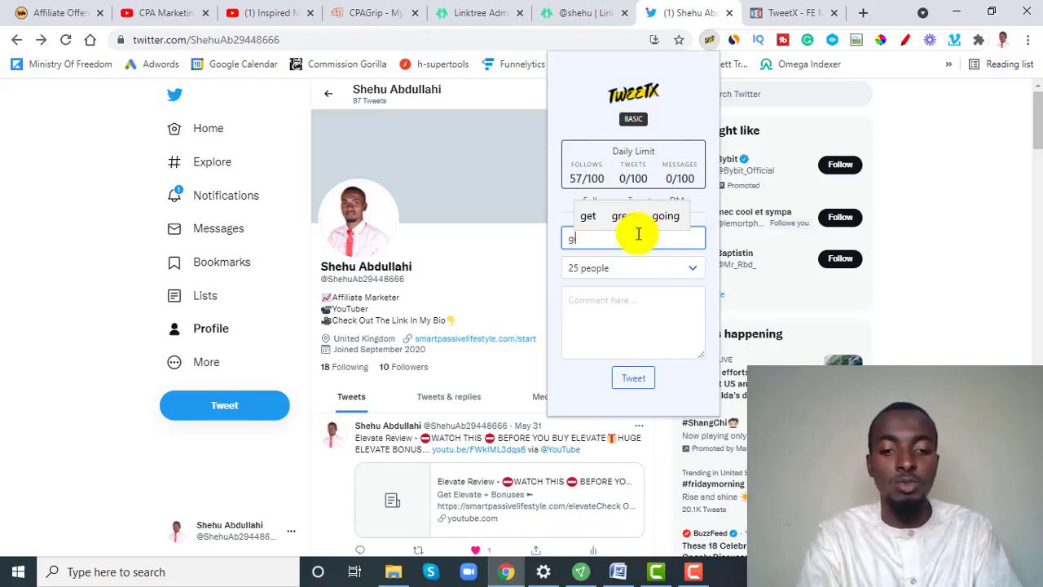
key("BackSpace")
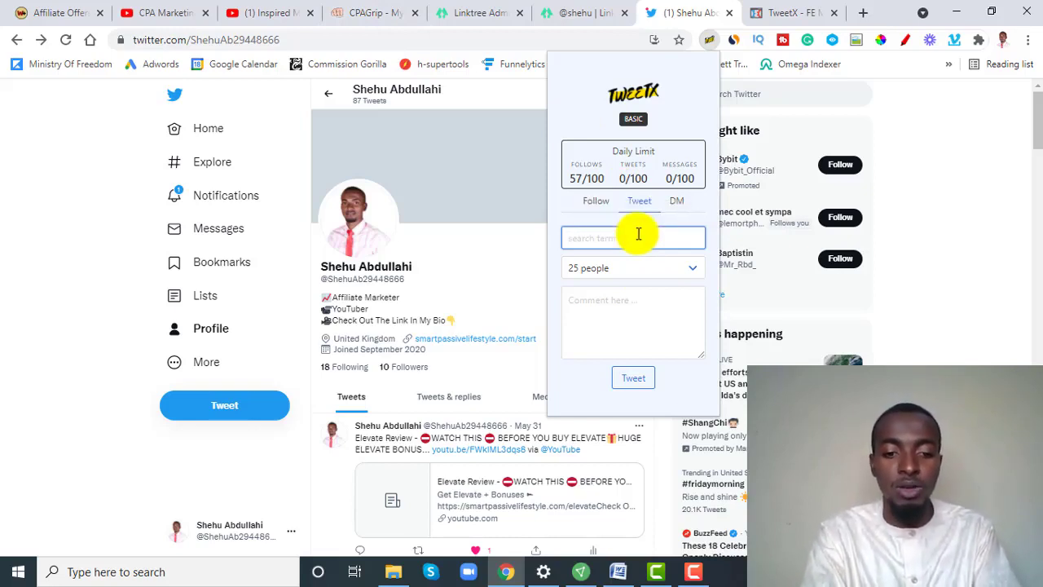
type("giftca")
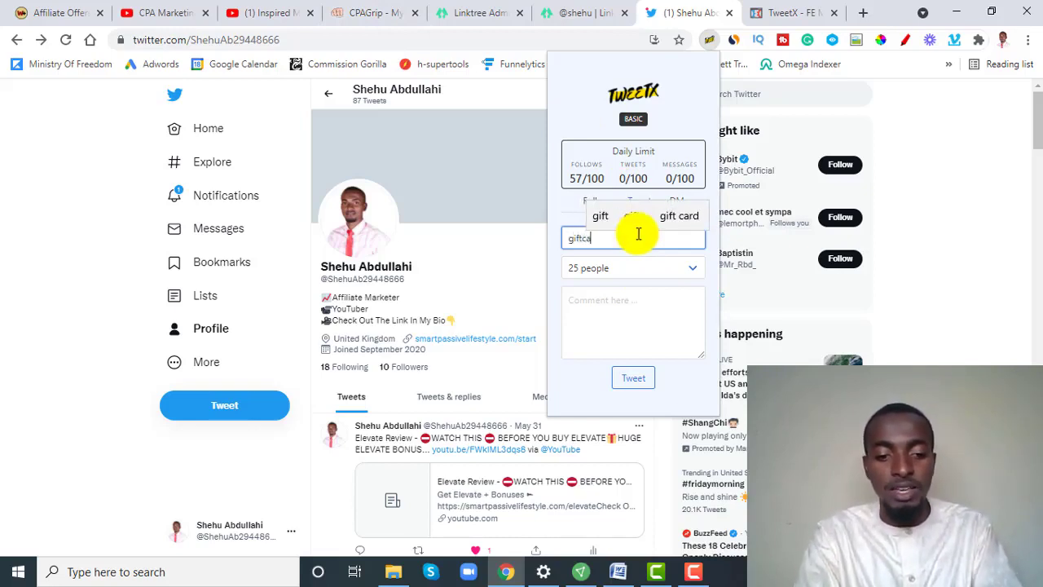
type("rd")
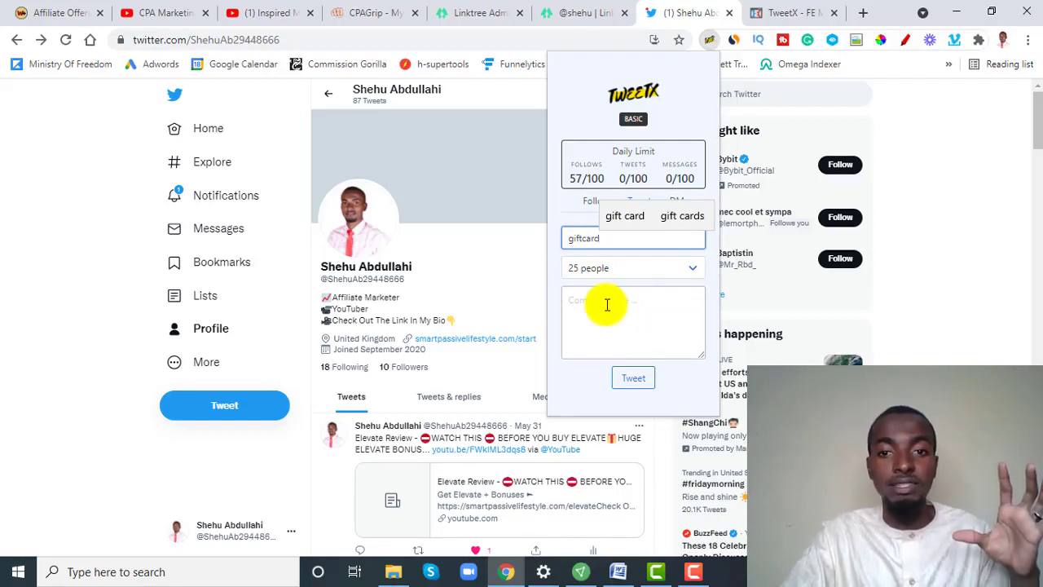
left_click(608, 305)
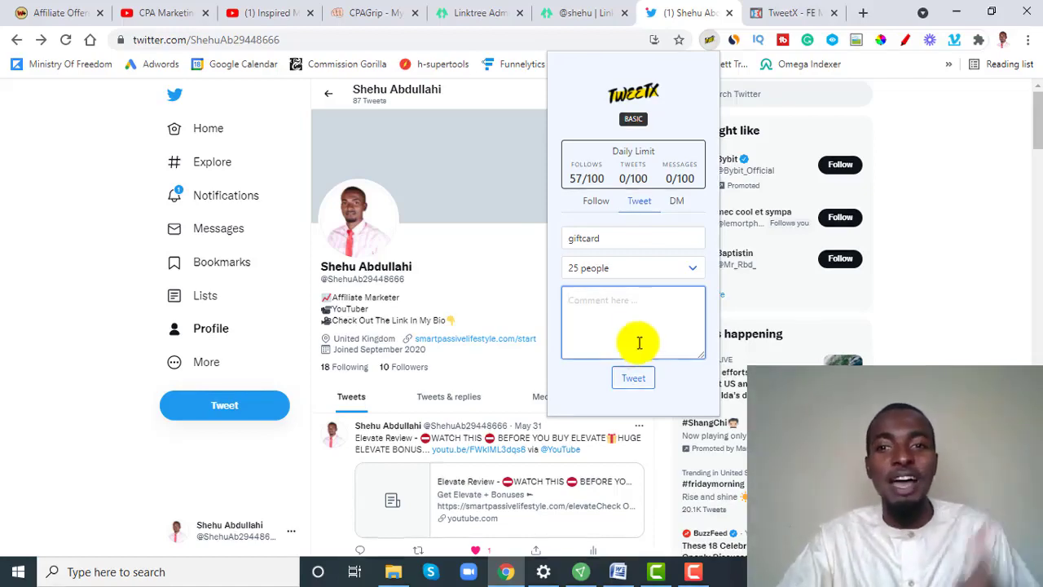
Target the direct-message campaign at the 'affiliate marketing 38' list.
left_click(676, 205)
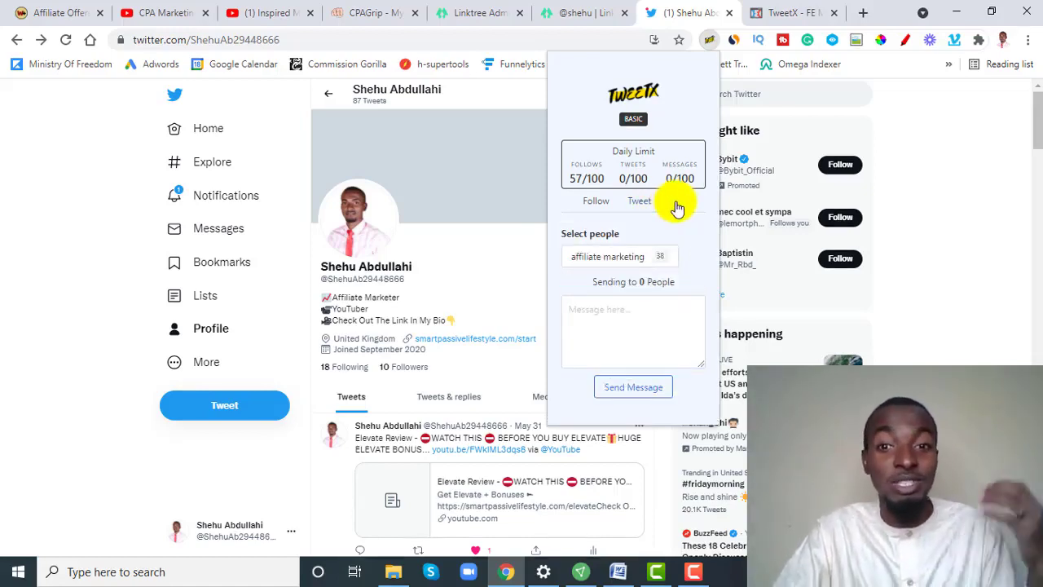
left_click(640, 260)
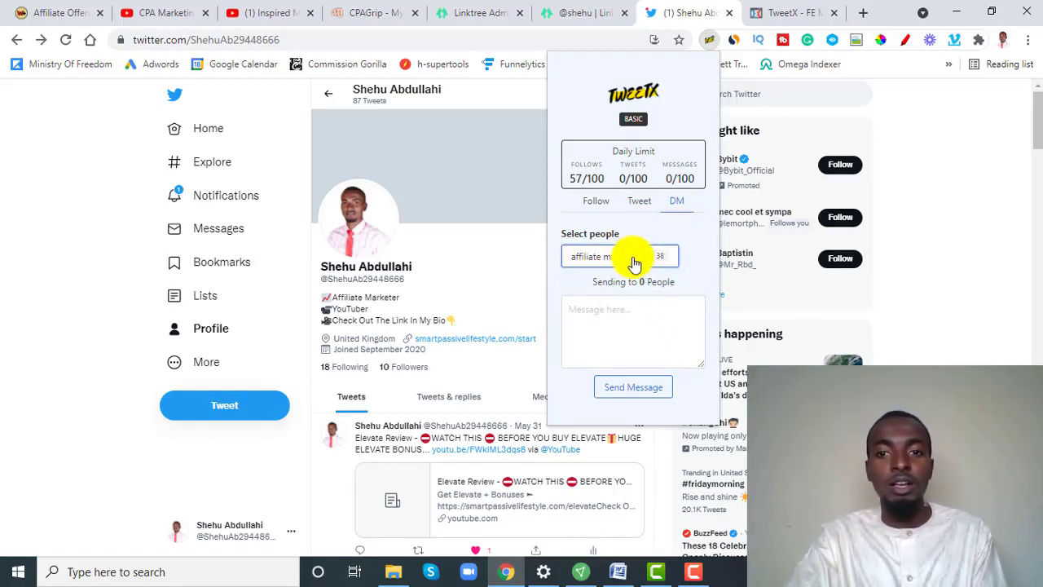
left_click(644, 262)
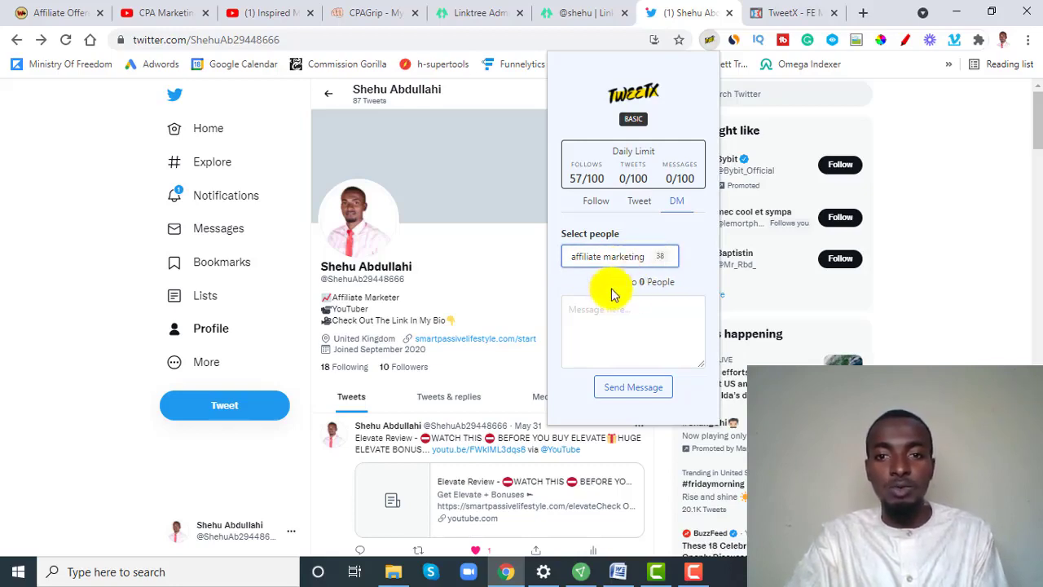
left_click(634, 261)
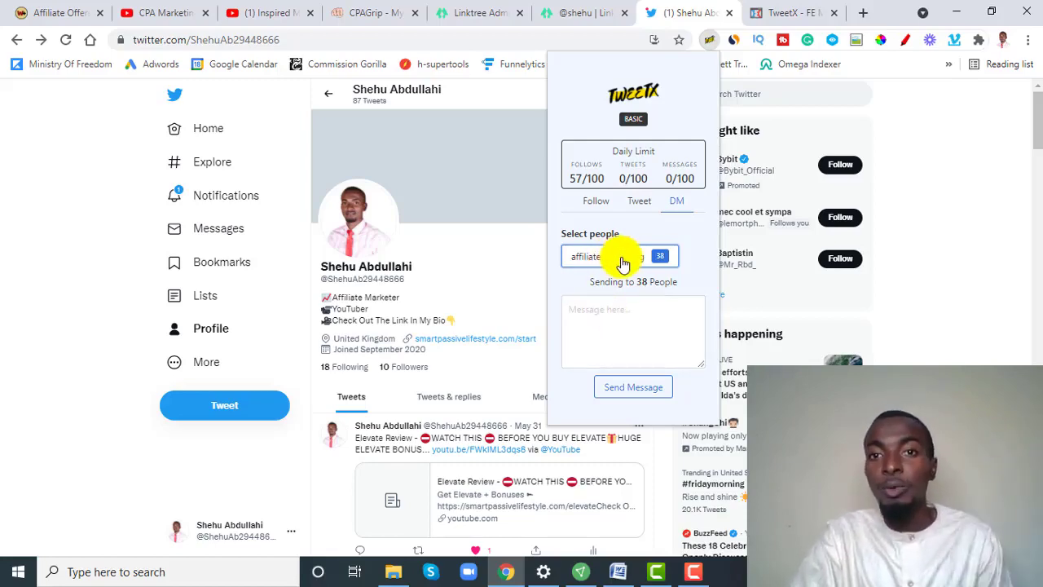
Copy the description paragraph from the TAGS SCRIPT Word document for the direct message.
left_click(618, 570)
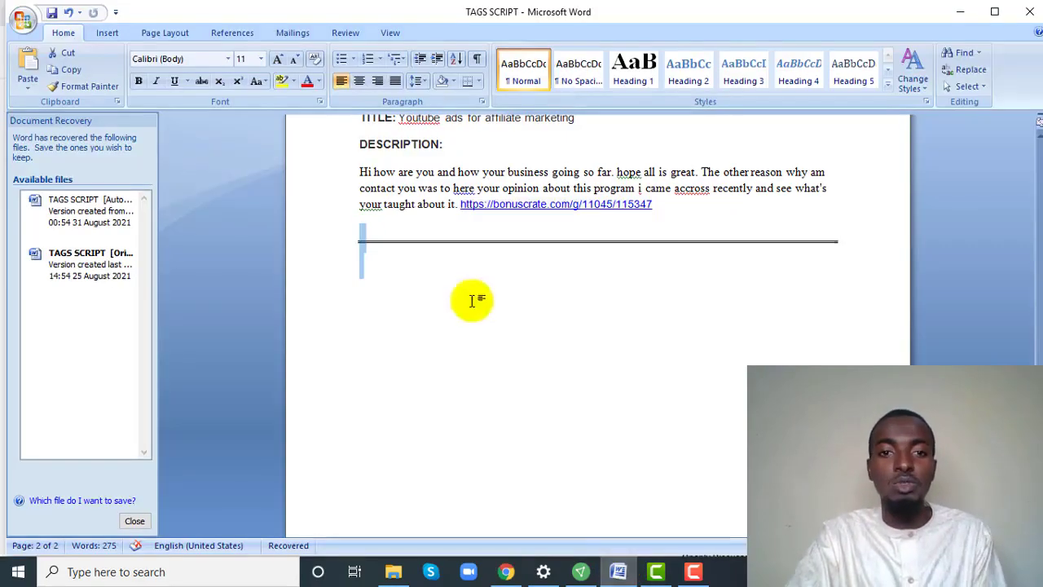
left_click_drag(659, 205, 353, 173)
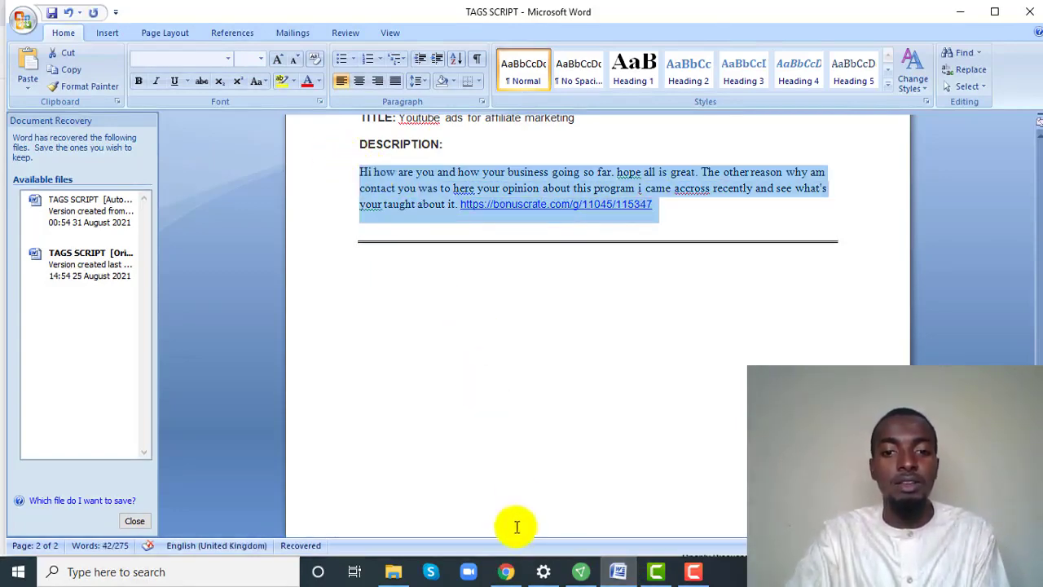
left_click(507, 571)
left_click(618, 317)
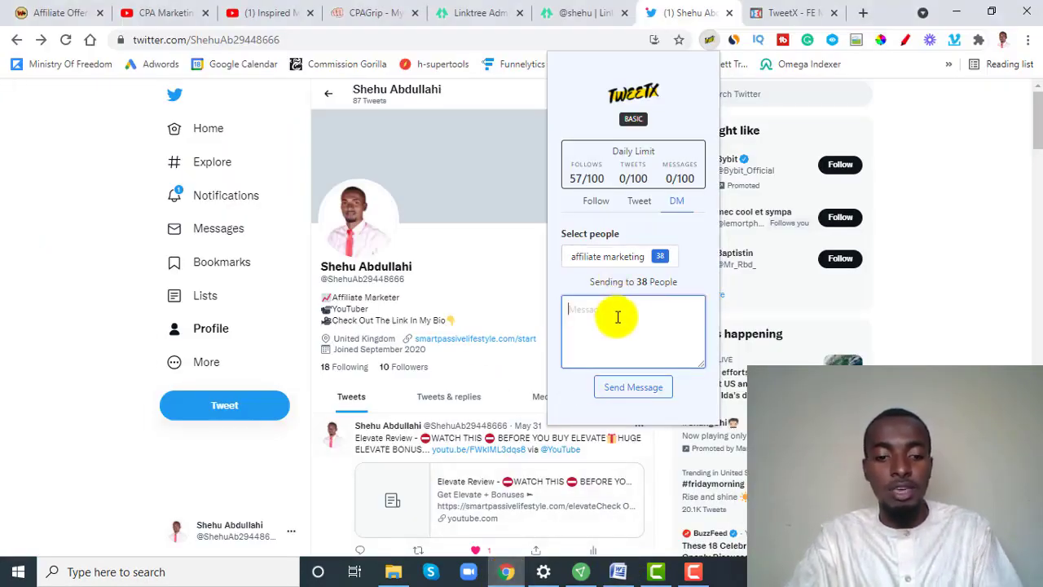
Paste the description, ending with the bonuscrate link, into the DM message box and review it.
key("ctrl+v")
scroll(582, 337, "up", 3)
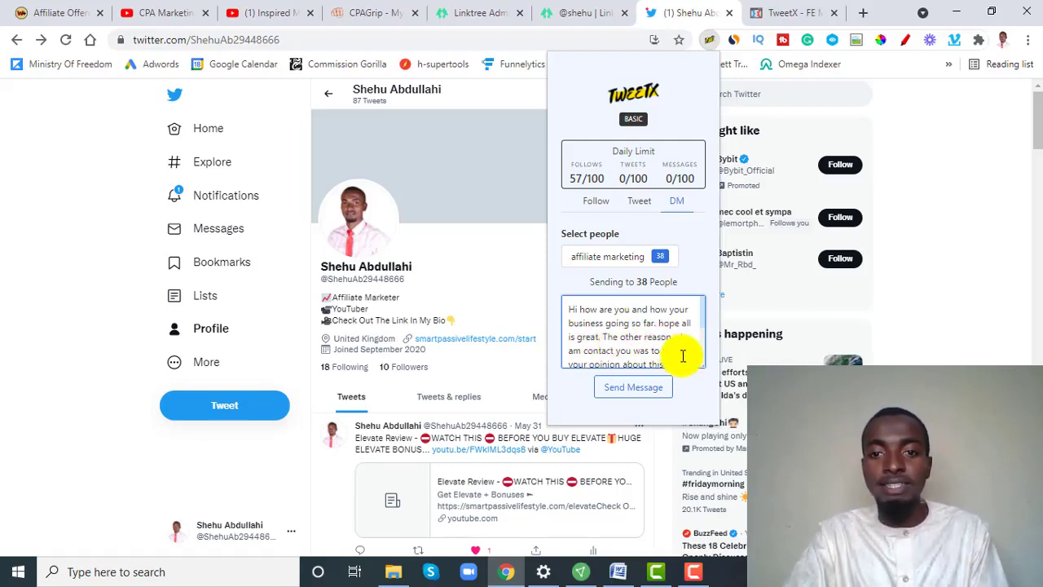
scroll(682, 330, "down", 1)
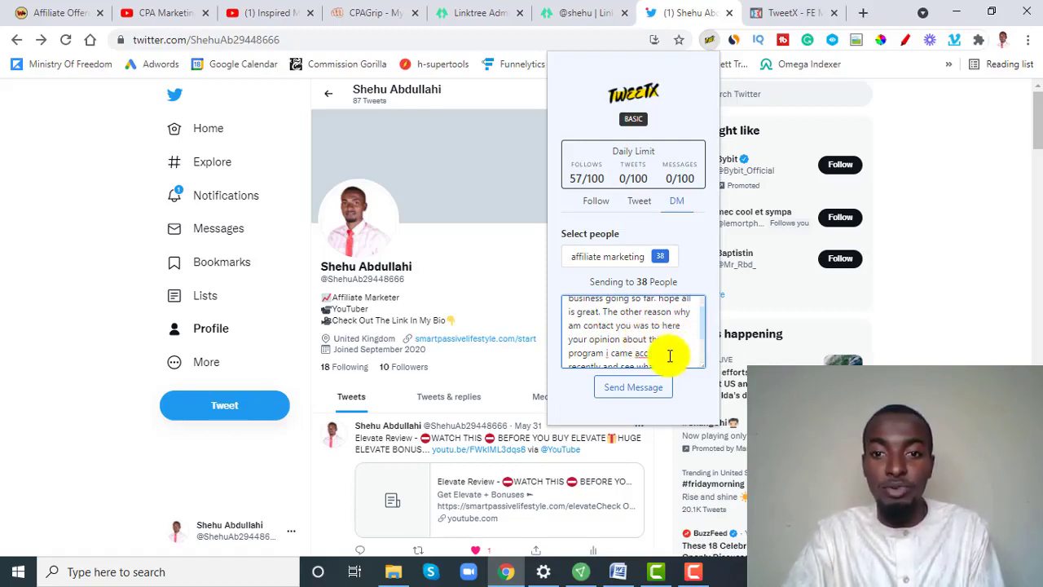
scroll(668, 352, "down", 2)
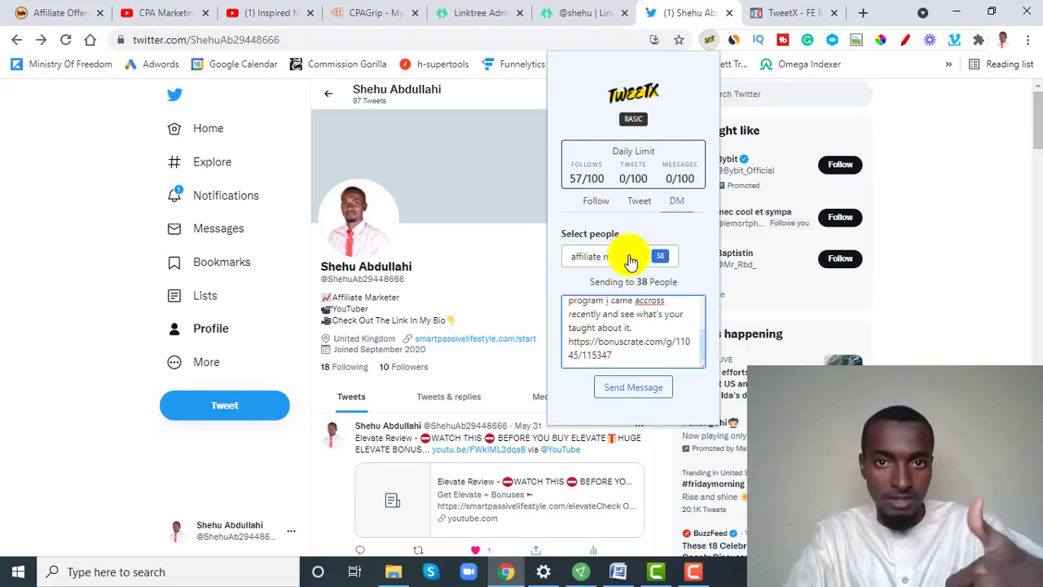
left_click(602, 208)
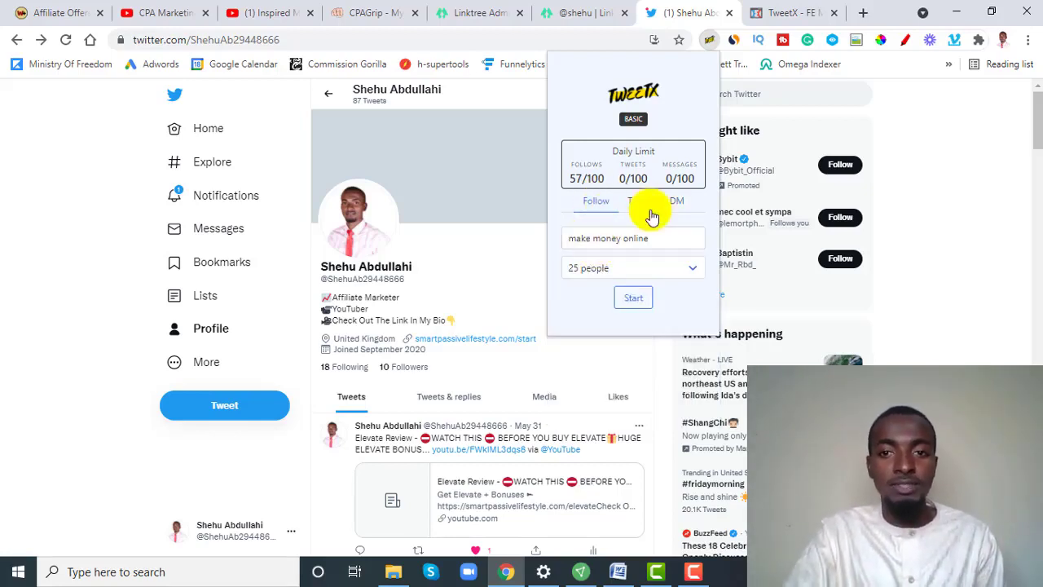
Change the giftcard tweet campaign's target from 25 to 100 people.
left_click(676, 204)
left_click(641, 206)
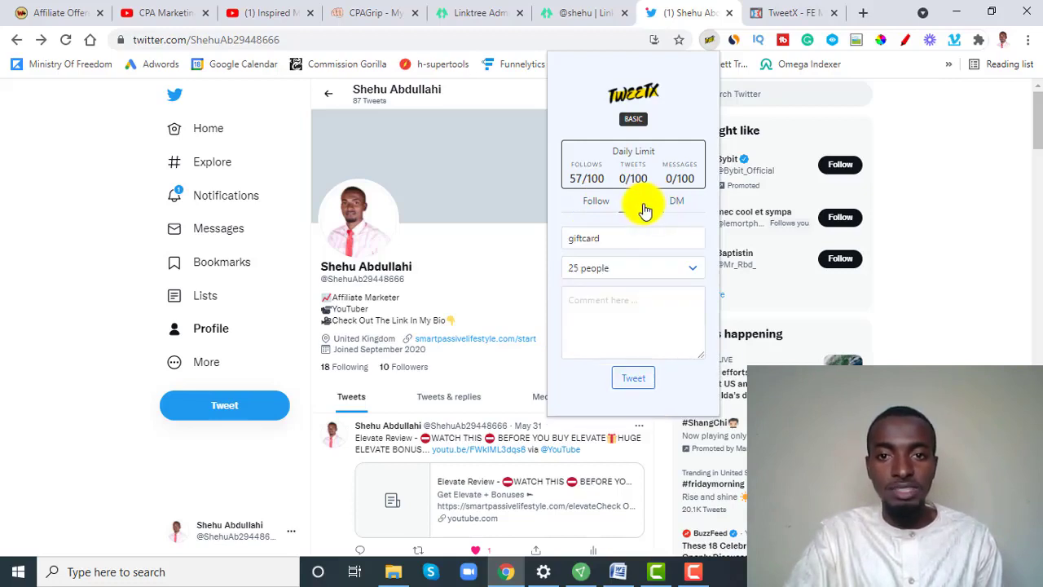
left_click(604, 308)
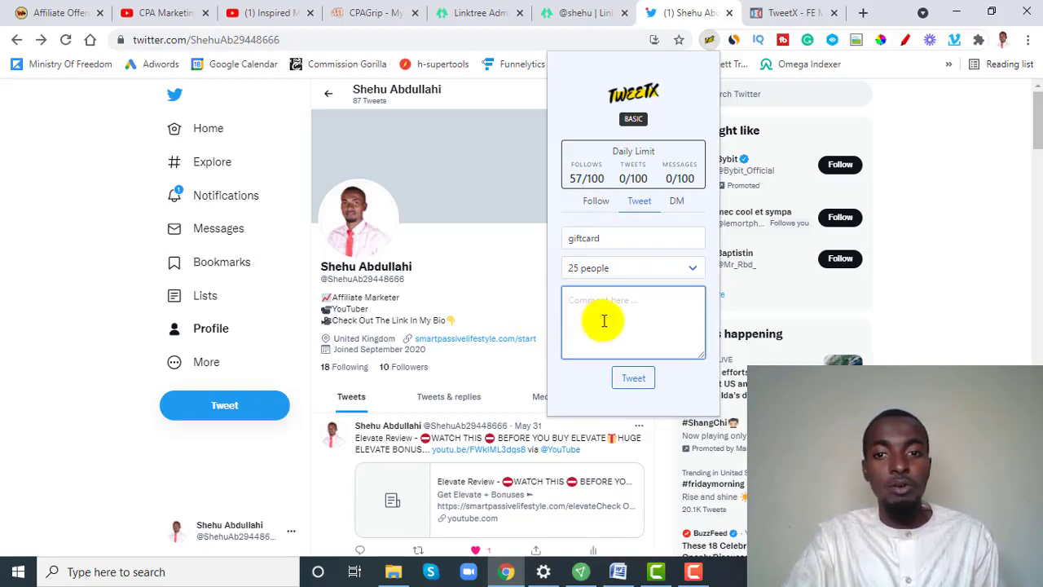
left_click(620, 274)
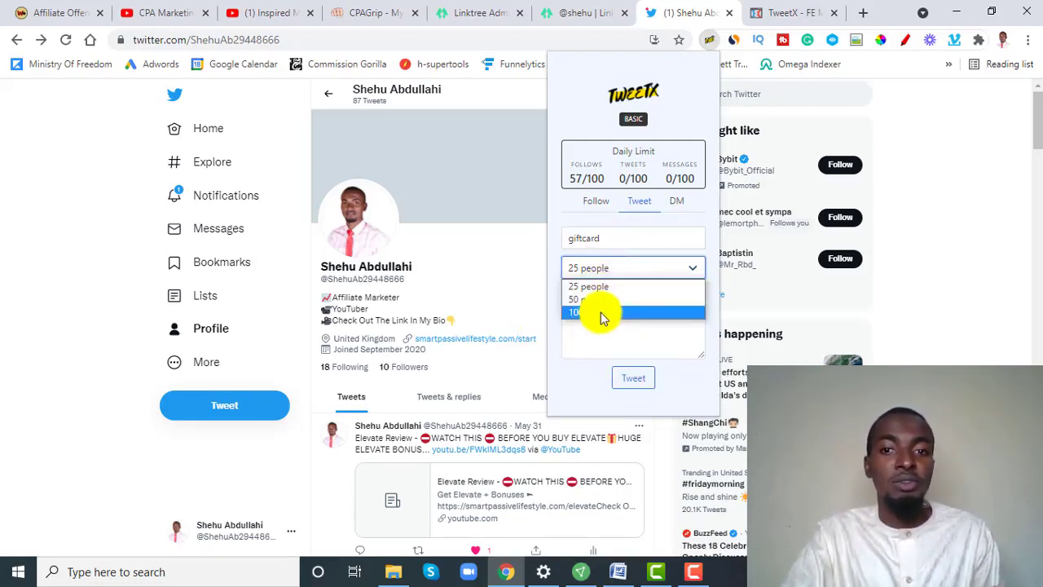
left_click(605, 313)
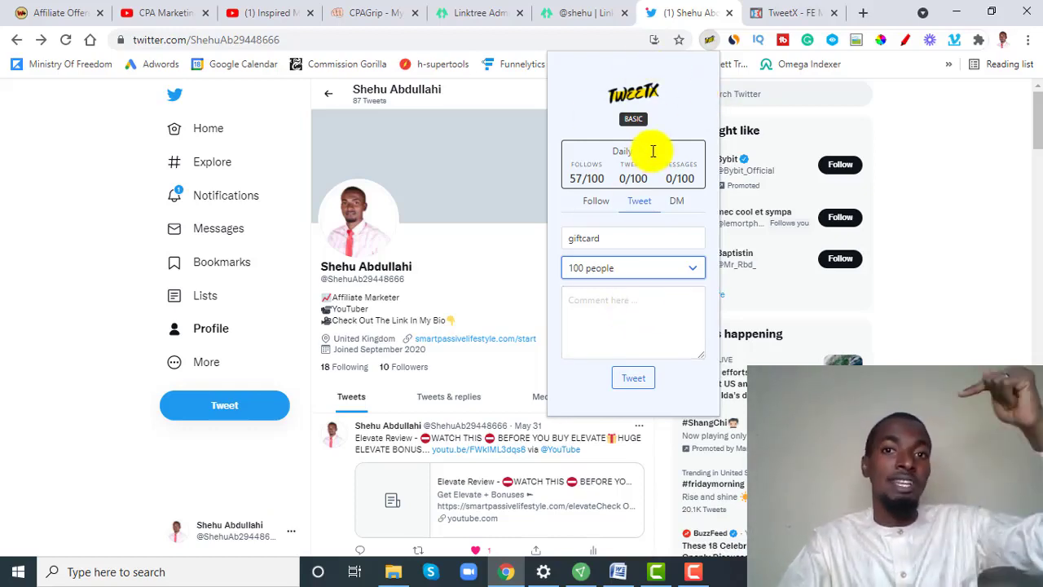
left_click(771, 13)
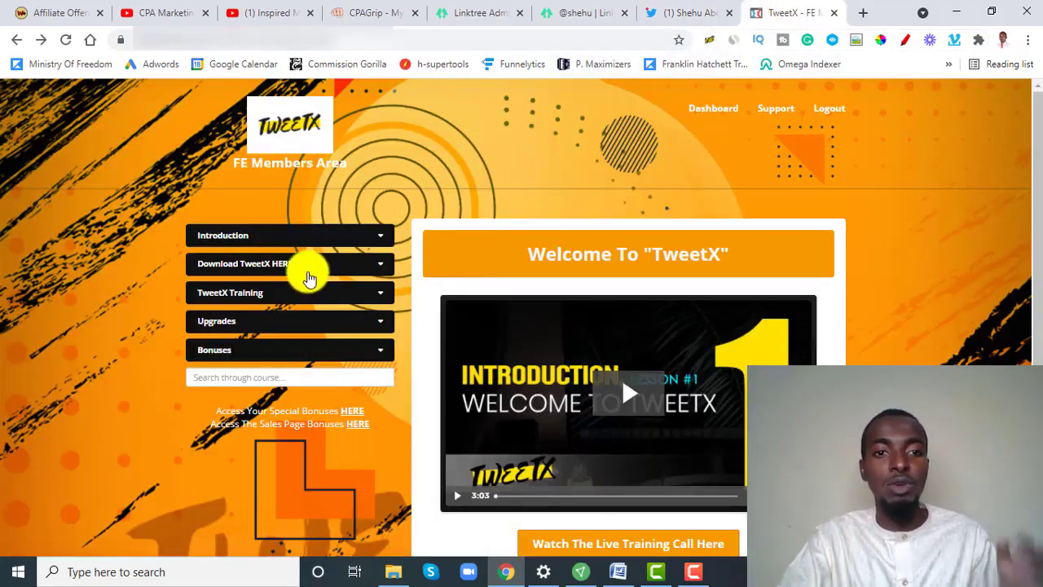
Browse the Follows, Tweets and Direct Messaging training lessons, then open TweetX on the Linktree page.
left_click(317, 266)
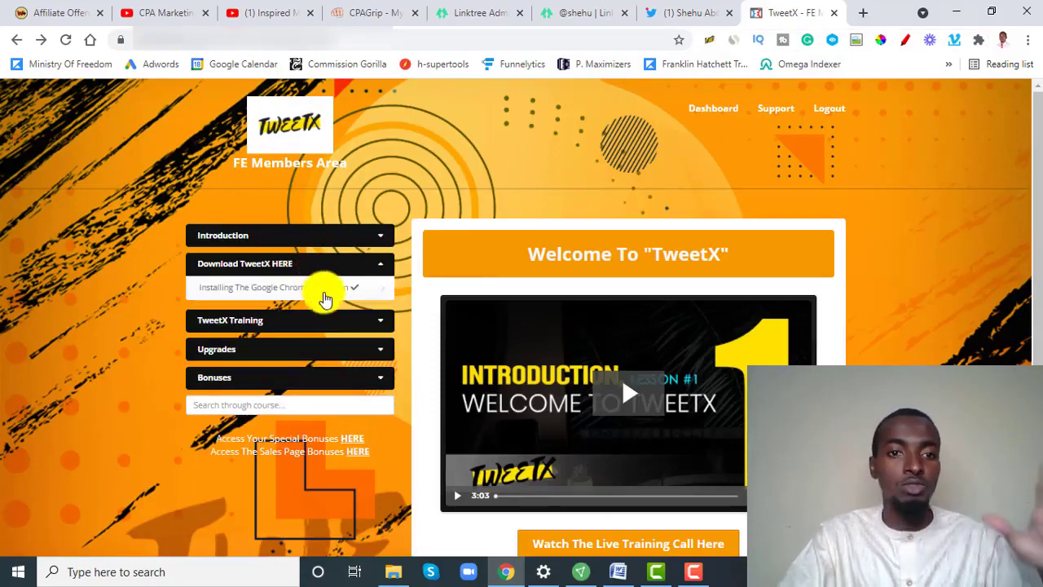
left_click(323, 321)
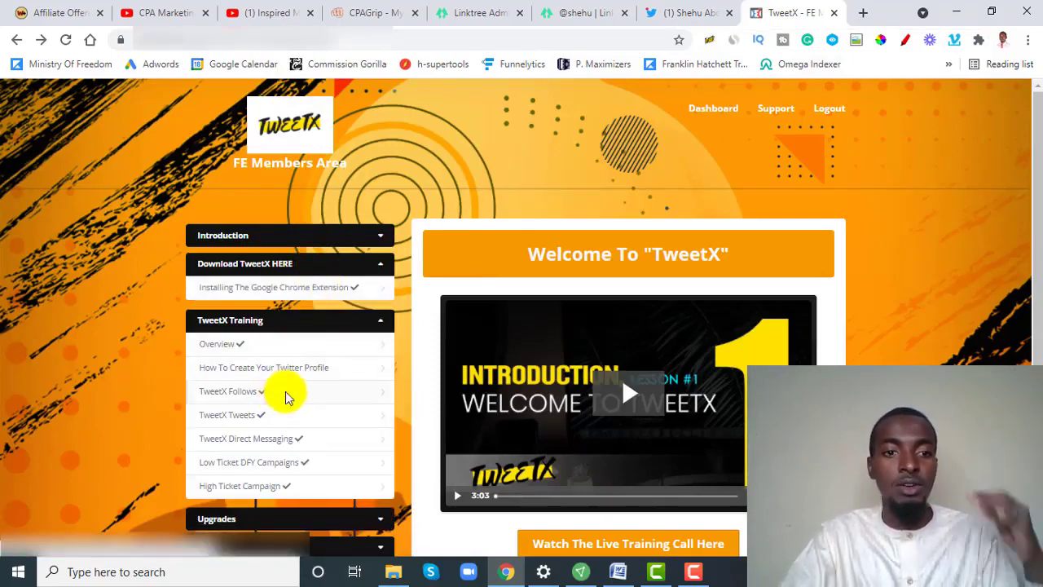
left_click(286, 393)
left_click(293, 418)
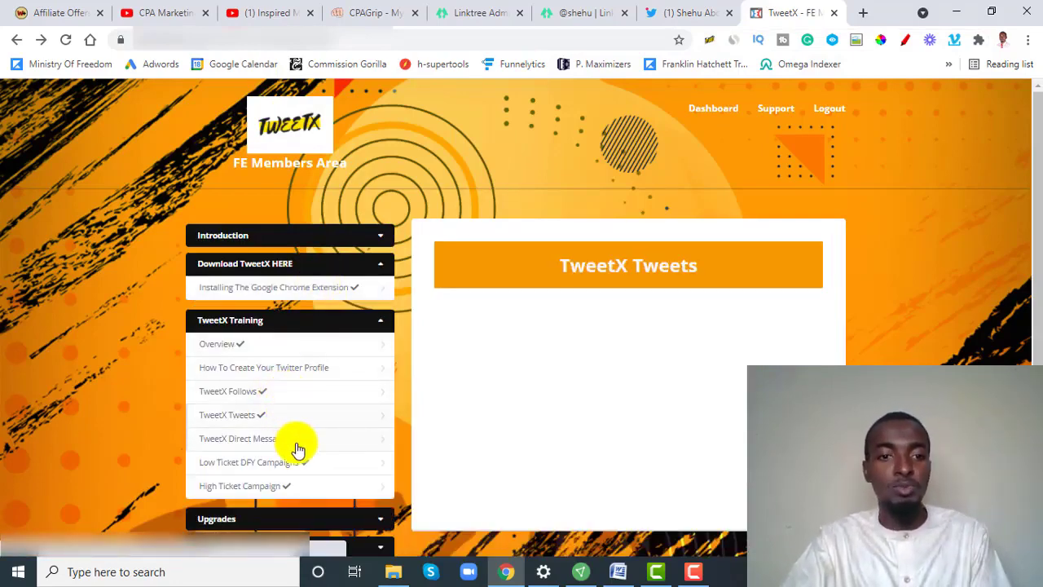
left_click(301, 448)
scroll(326, 420, "down", 1)
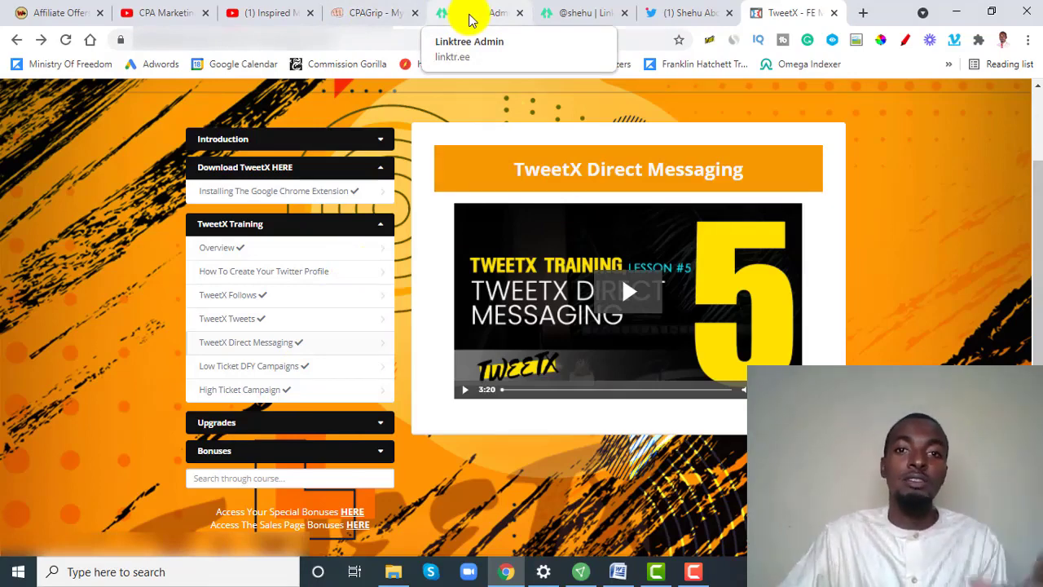
left_click(555, 12)
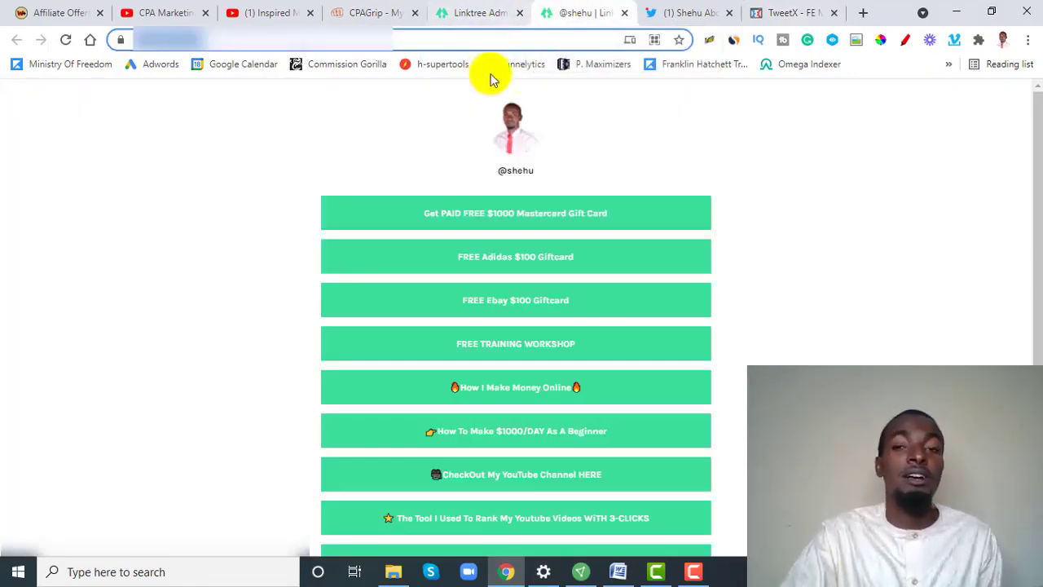
left_click(709, 40)
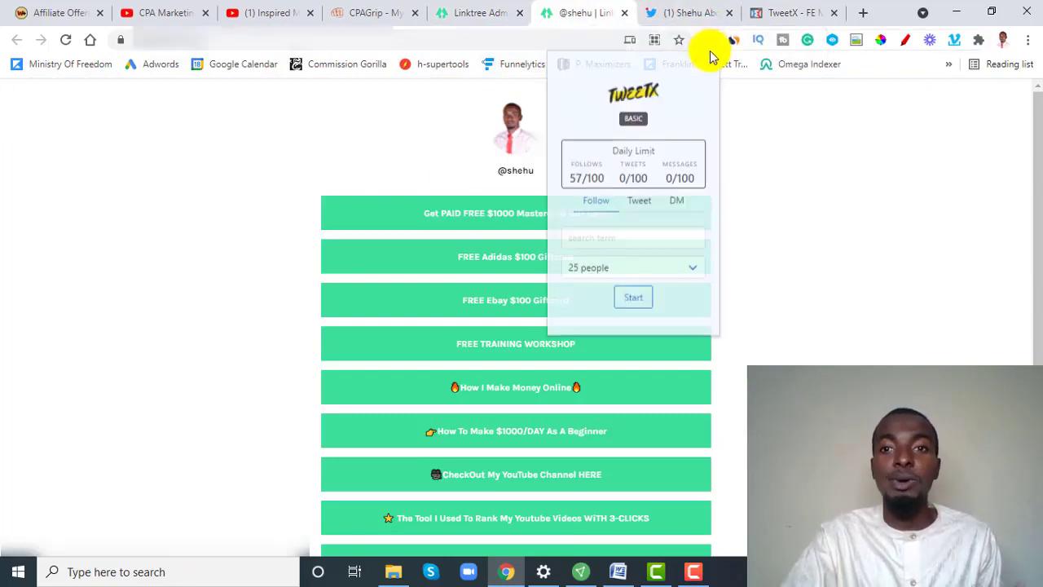